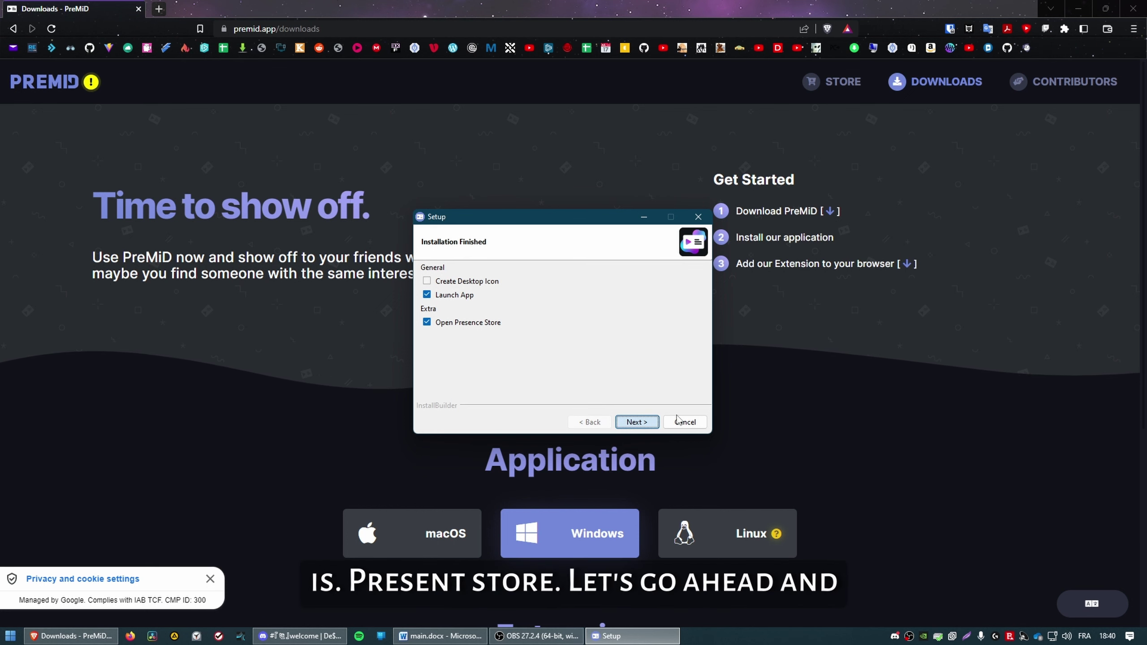
Finish the PreMiD setup with app launch and the presence store enabled, dismiss the firewall alert, and close the store page.
left_click(636, 421)
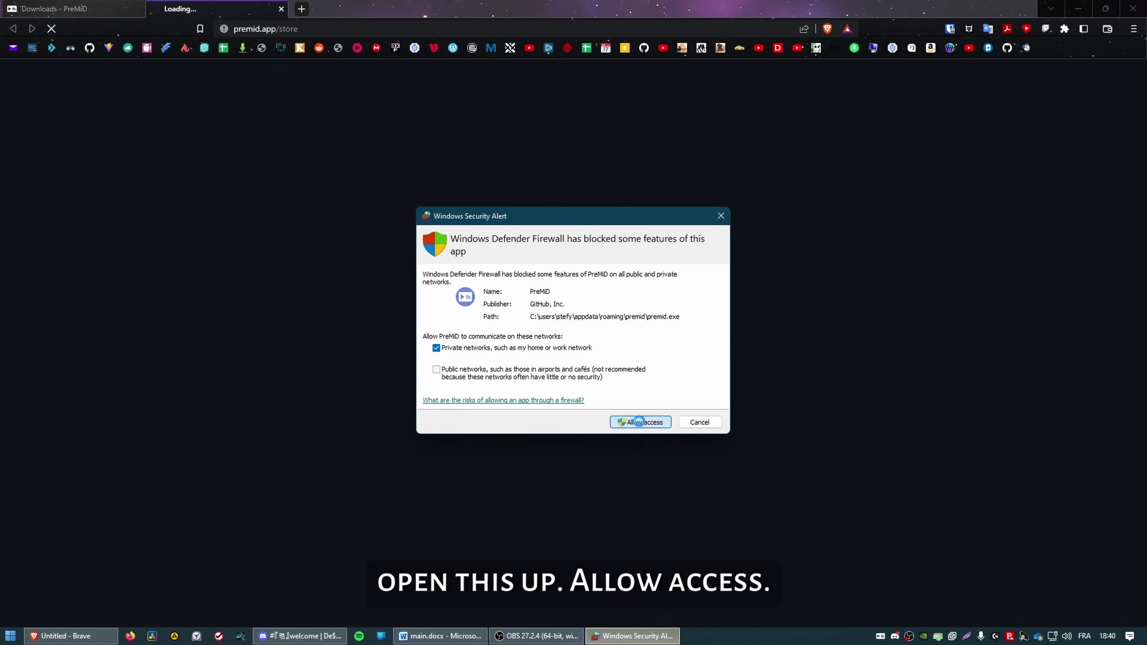
left_click(699, 423)
scroll(624, 315, "down", 5)
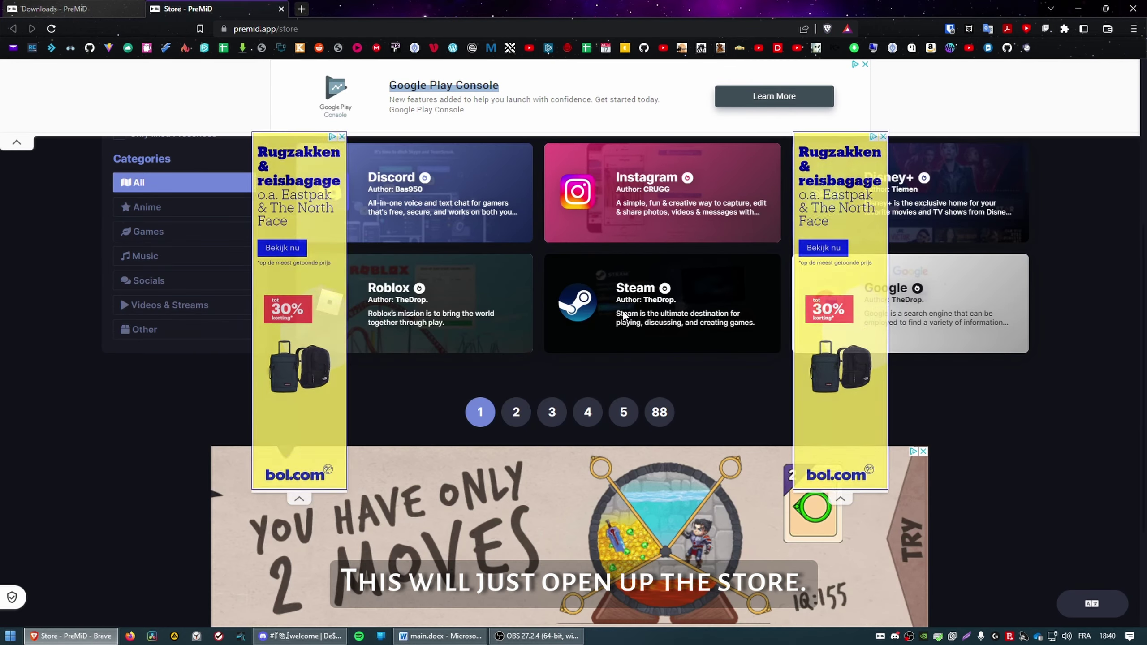
left_click(282, 9)
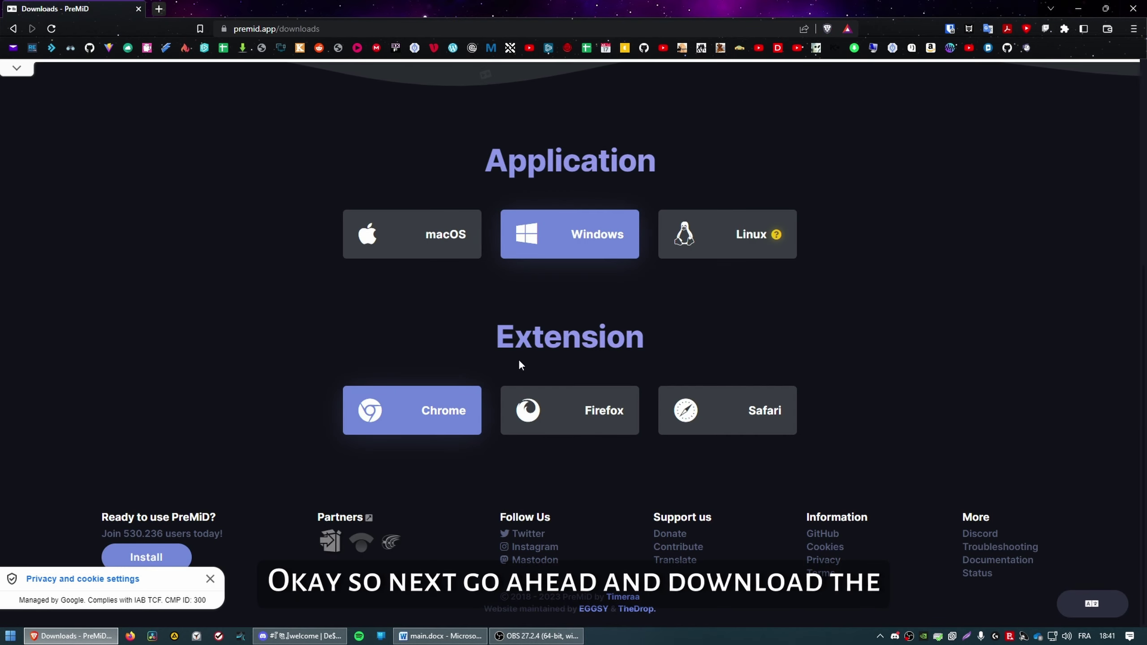
Add the PreMiD extension for Chrome to Brave from the Chrome Web Store.
left_click(430, 407)
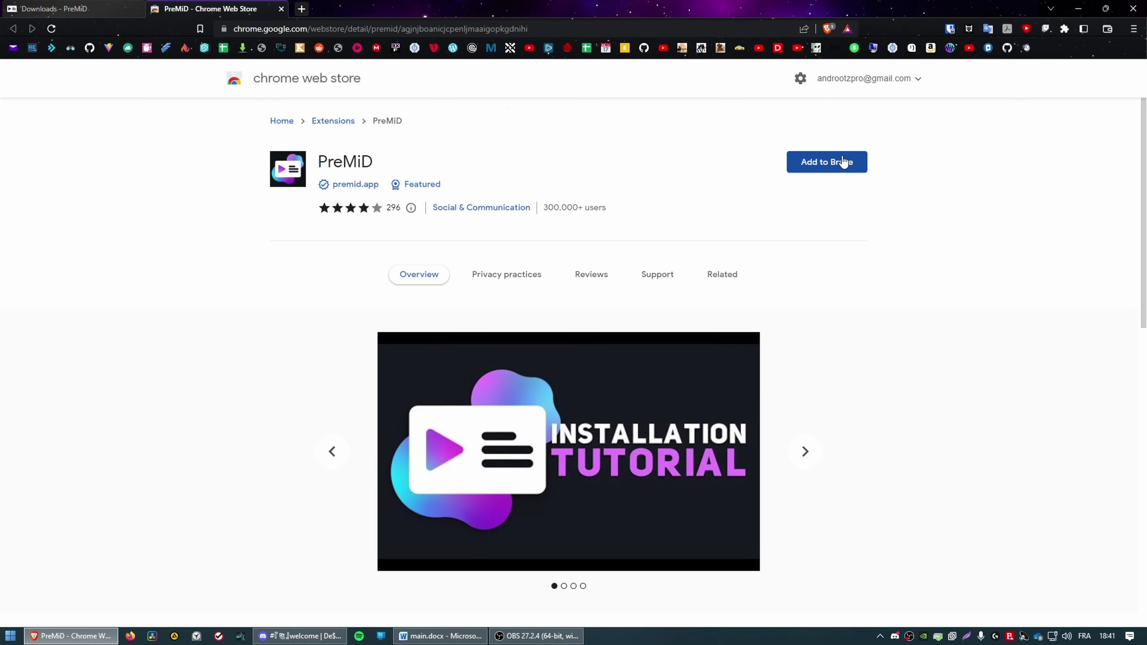
left_click(843, 162)
left_click(611, 148)
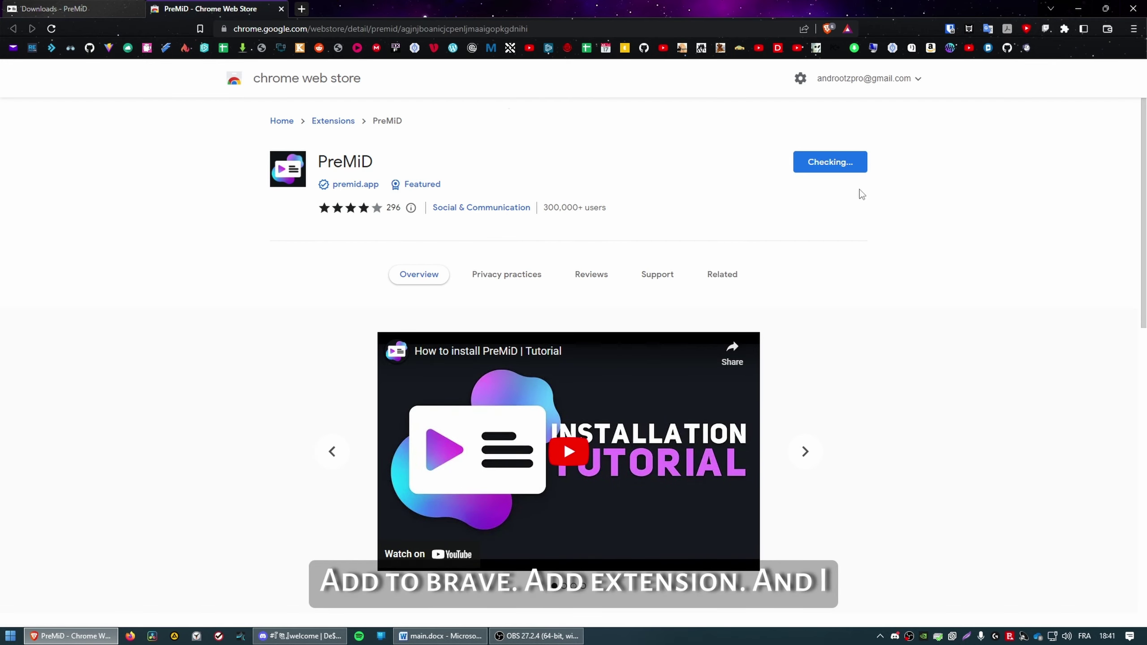
Pin the PreMiD extension in the browser and start using PreMiD from its welcome page.
left_click(1065, 29)
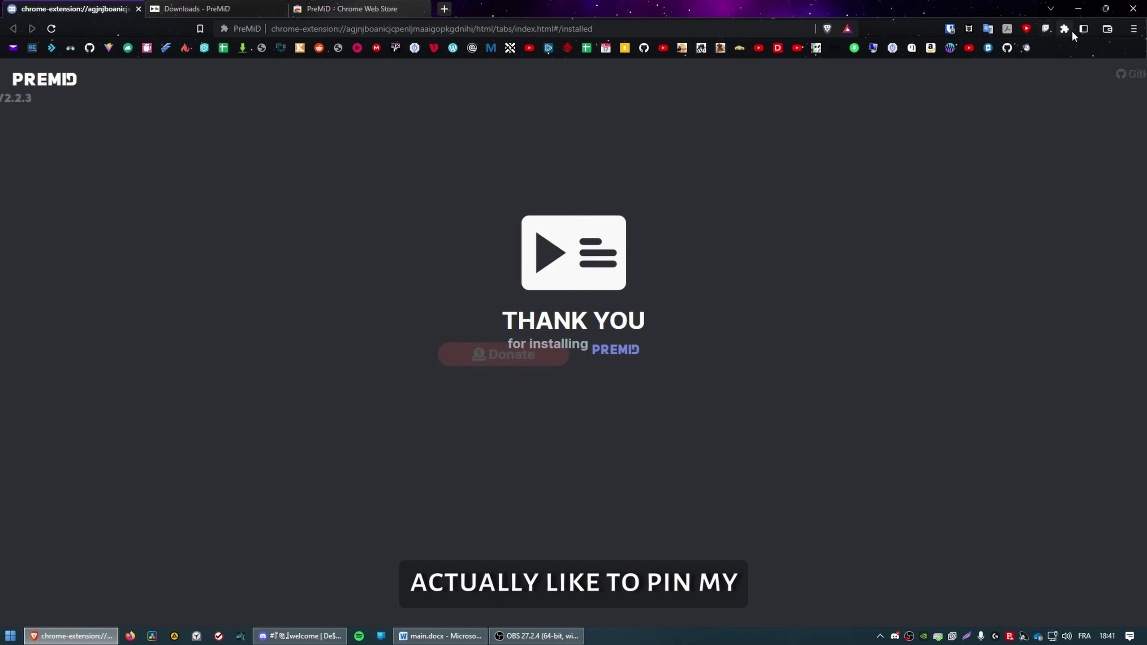
left_click(1065, 30)
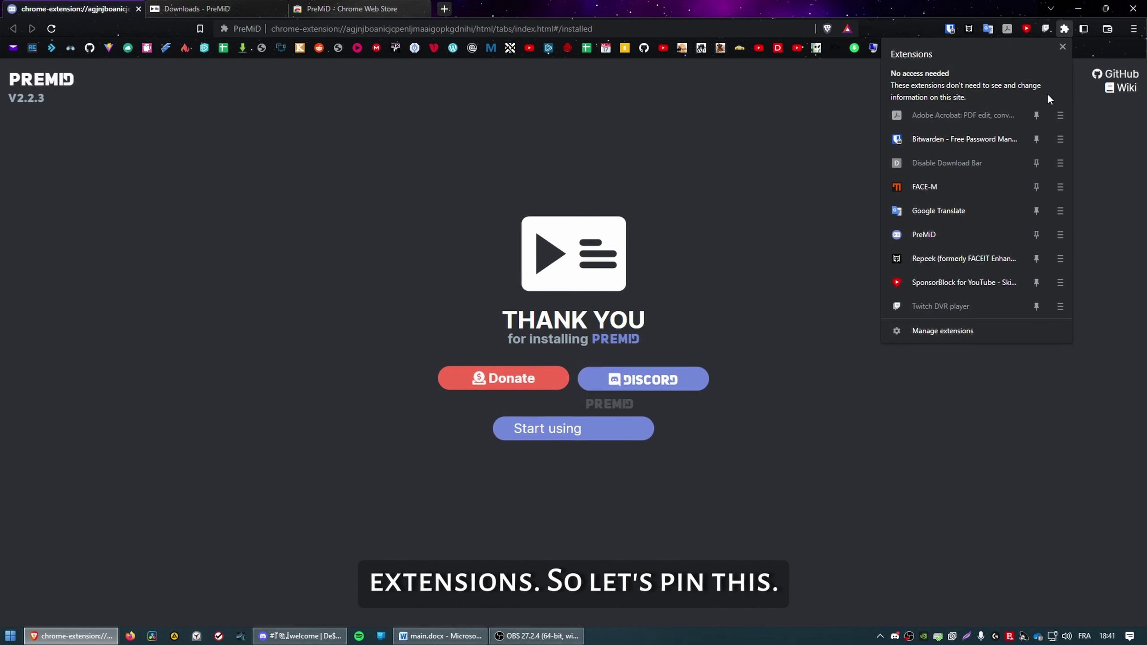
left_click(1037, 235)
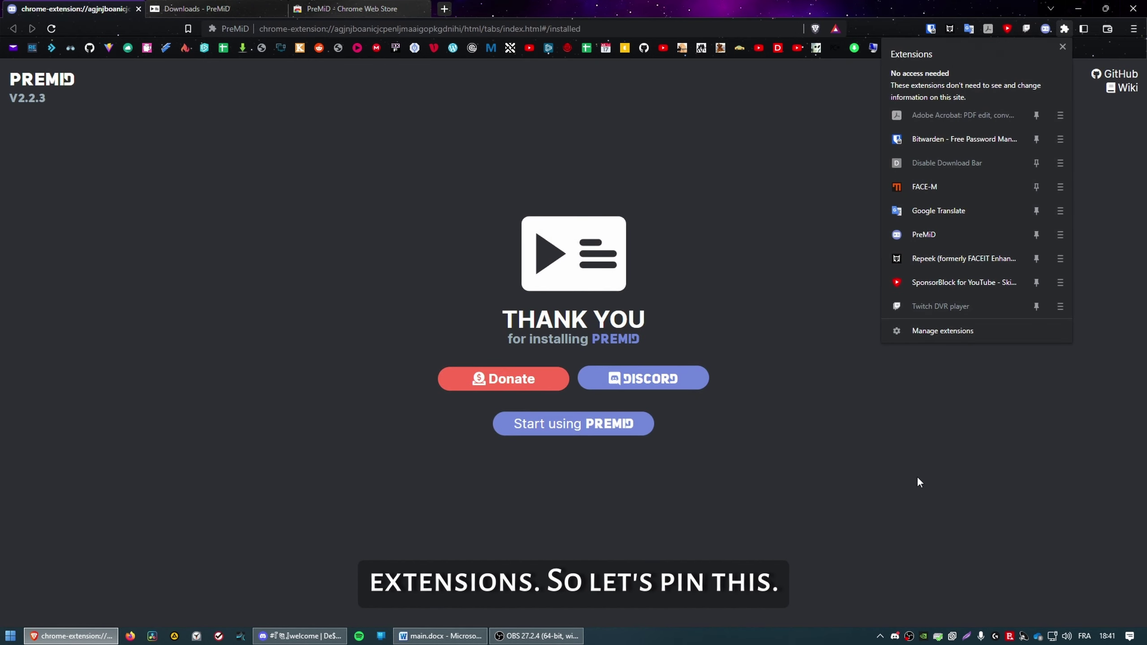
left_click(584, 427)
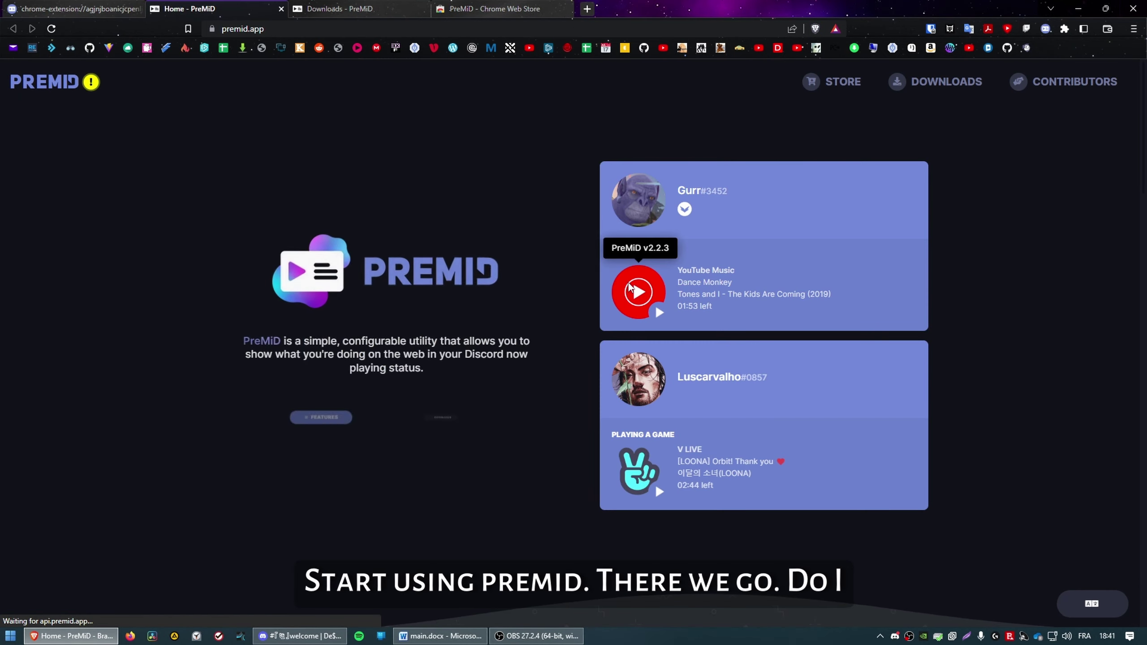
Try to launch the PreMiD desktop app through a system search and inspect its options in the system tray.
key("super")
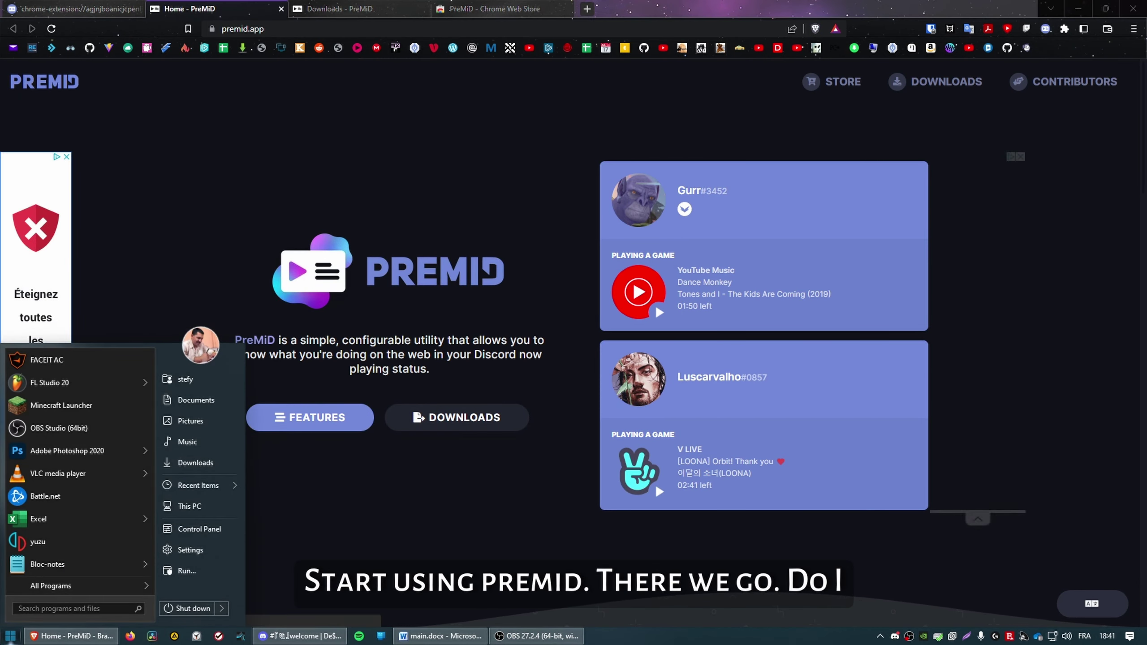
type("premid")
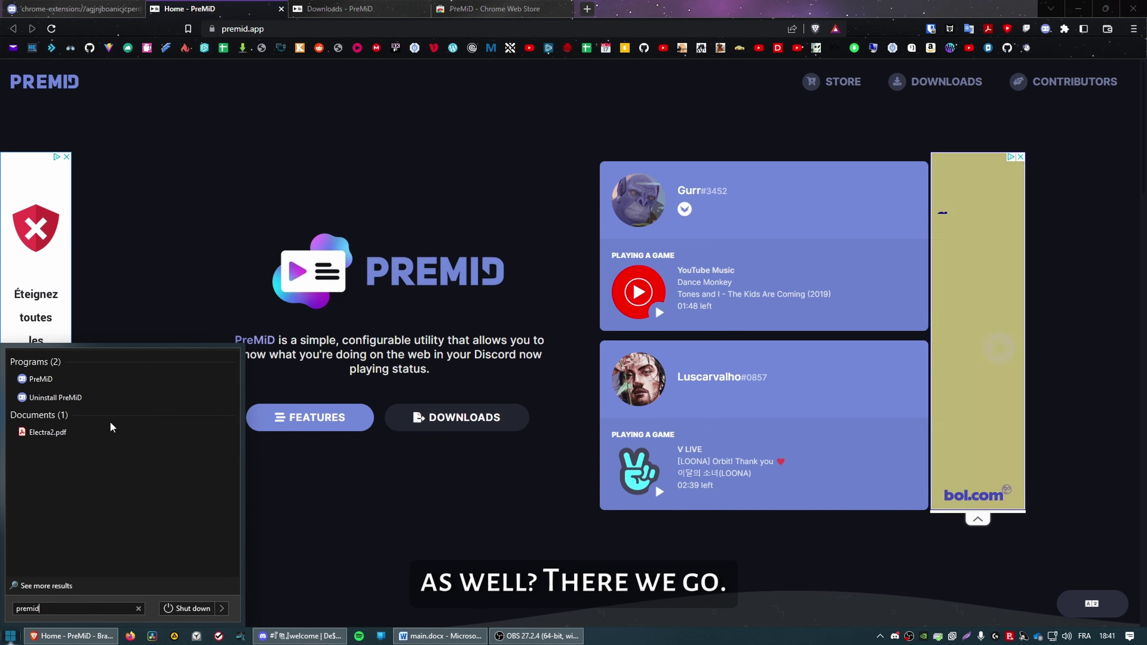
left_click(118, 385)
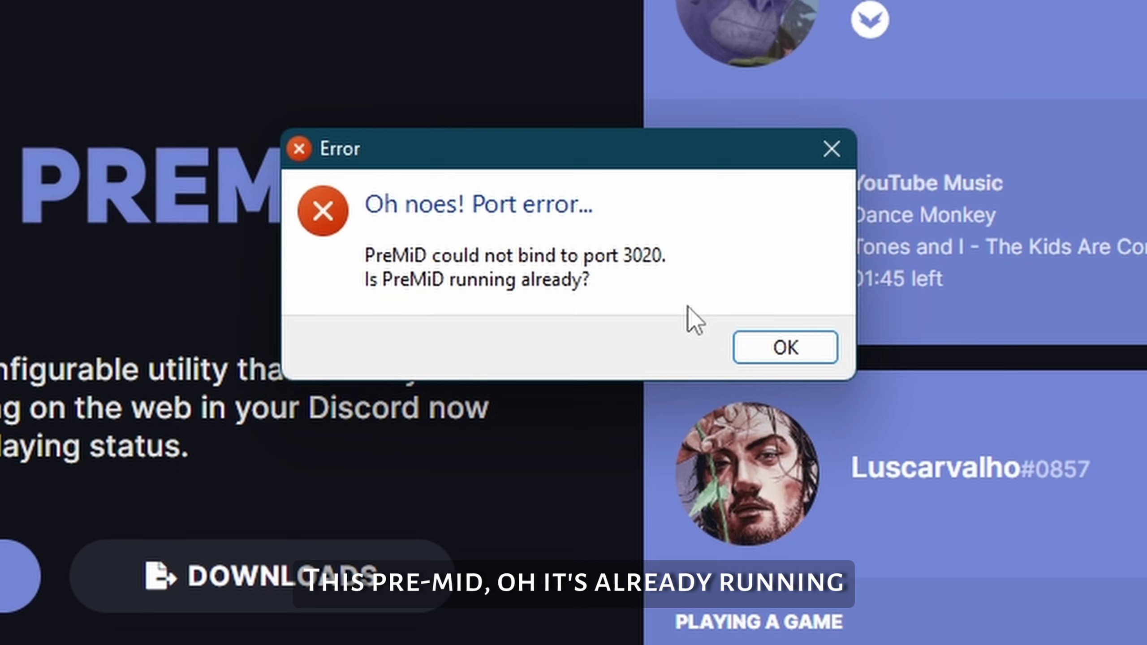
left_click(650, 331)
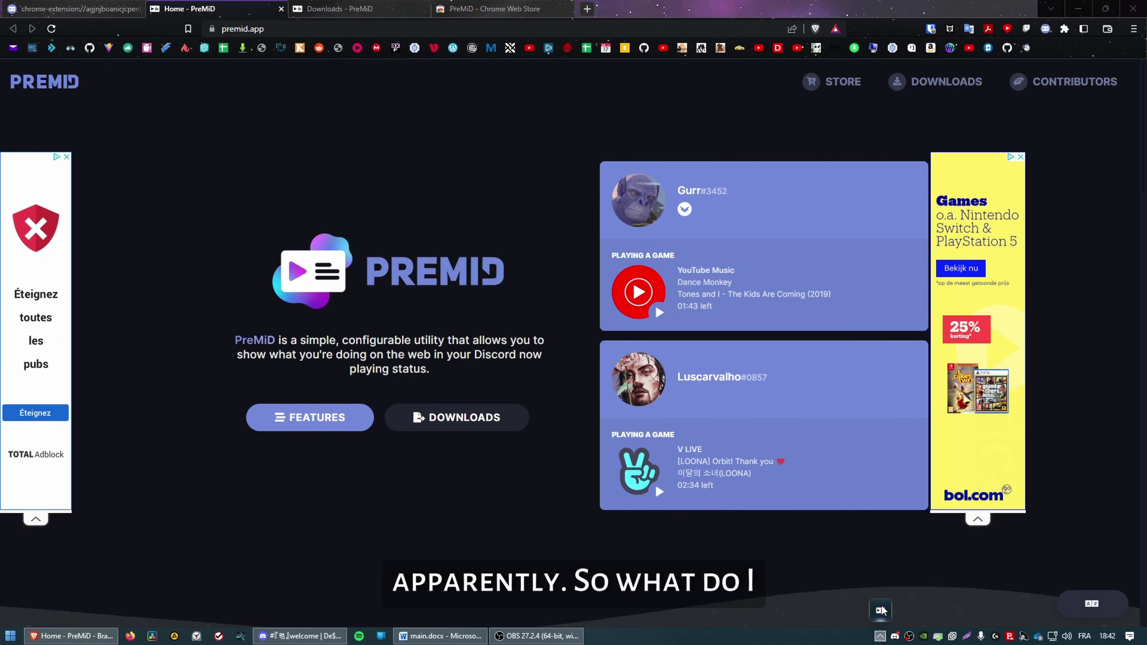
right_click(881, 635)
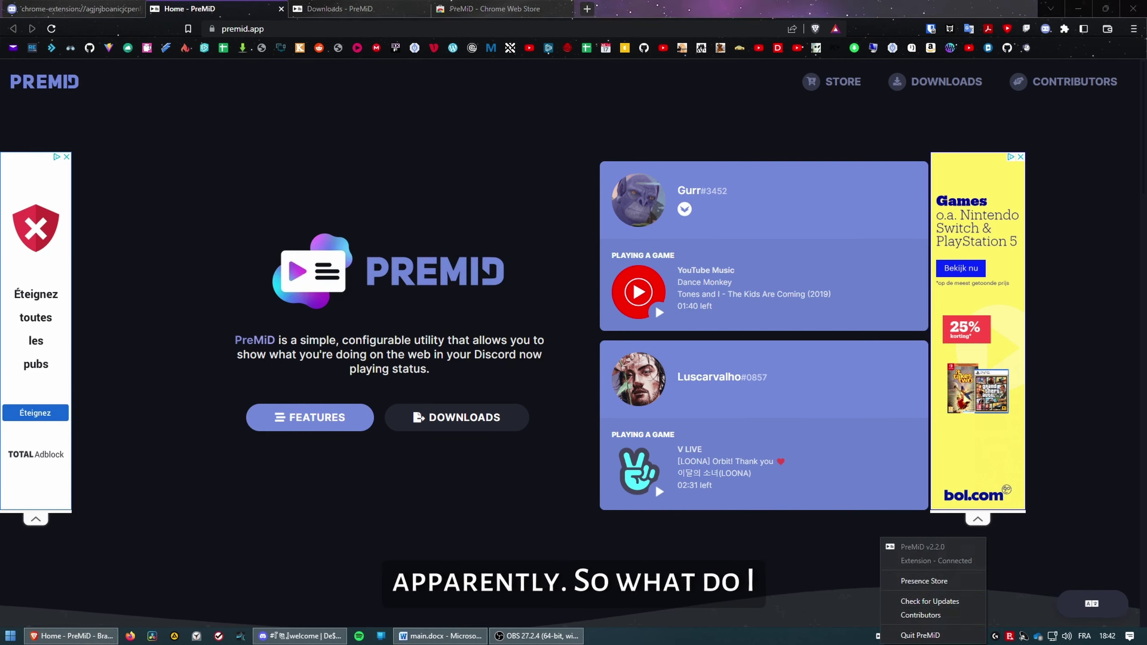
left_click(840, 634)
Switch to Discord, set the account status to Online, and check the own profile for any displayed activity.
left_click(895, 636)
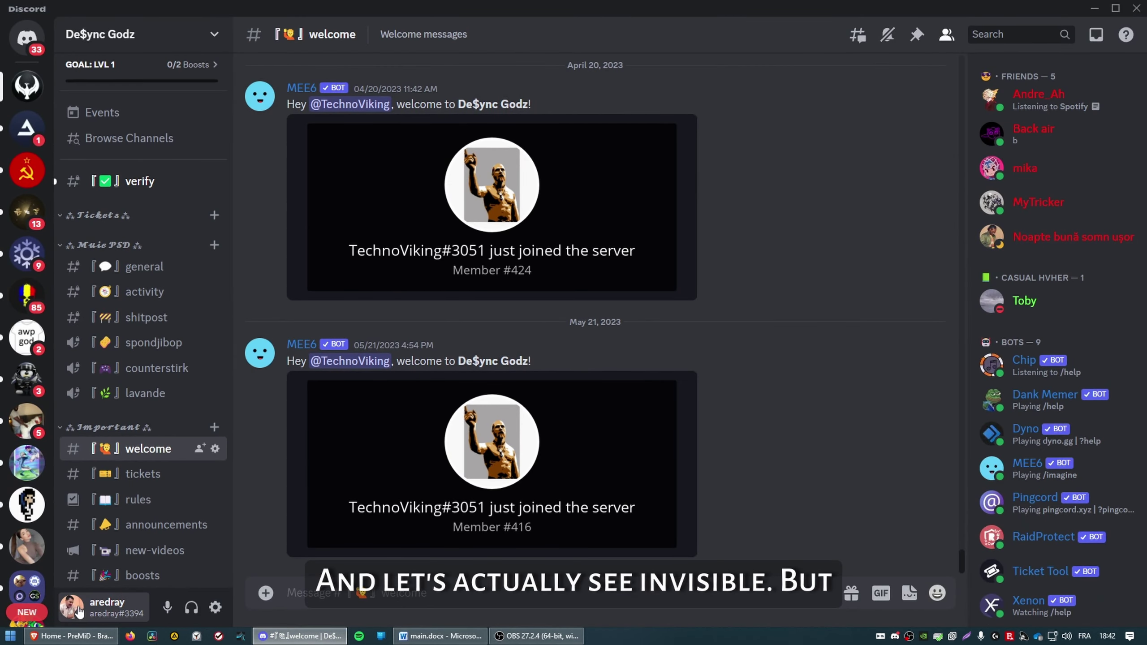
left_click(108, 607)
mouse_move(252, 489)
left_click(318, 474)
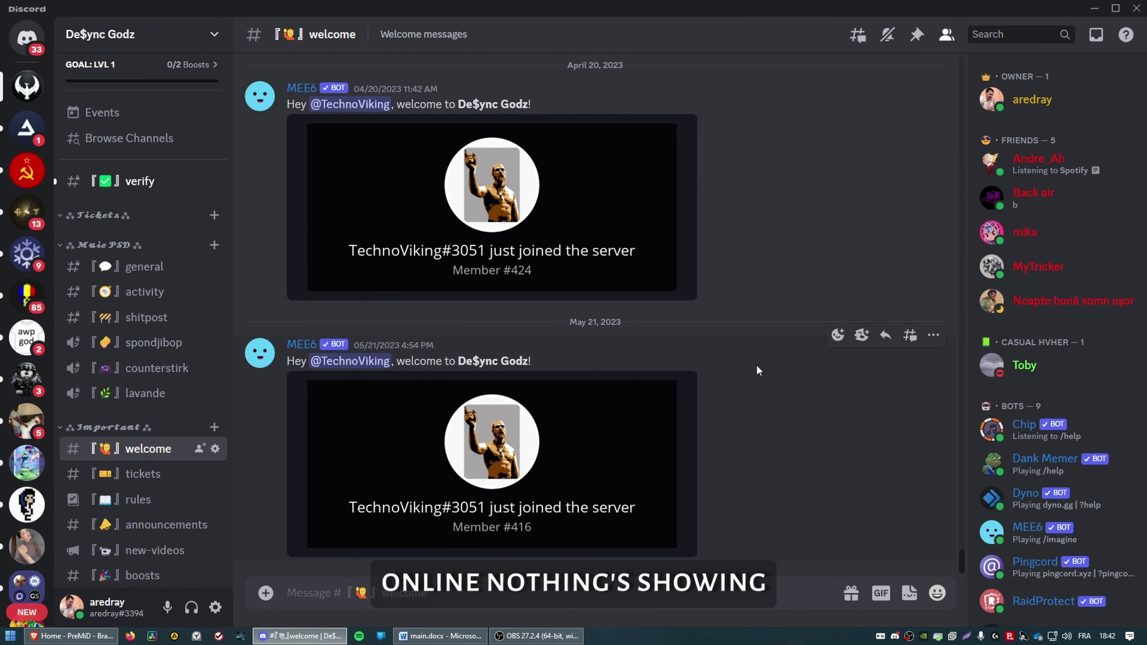
left_click(1065, 107)
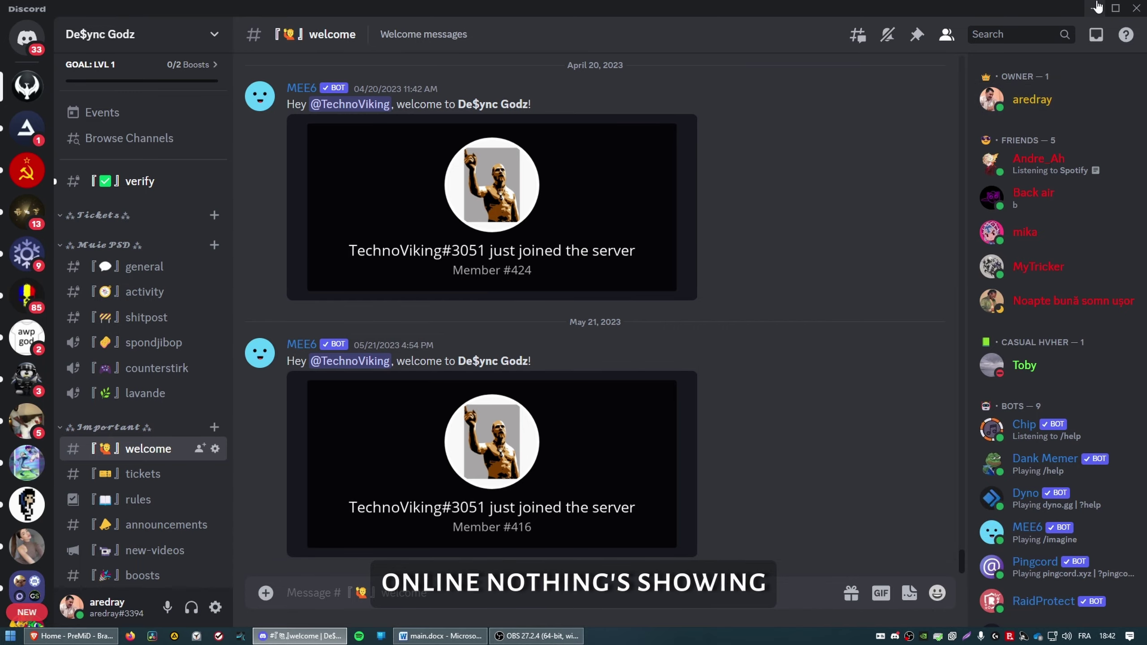
left_click(1095, 8)
Open Twitch in a new browser tab, browse to Counter-Strike: Global Offensive, and open the CCT_EN2 live stream.
left_click(586, 8)
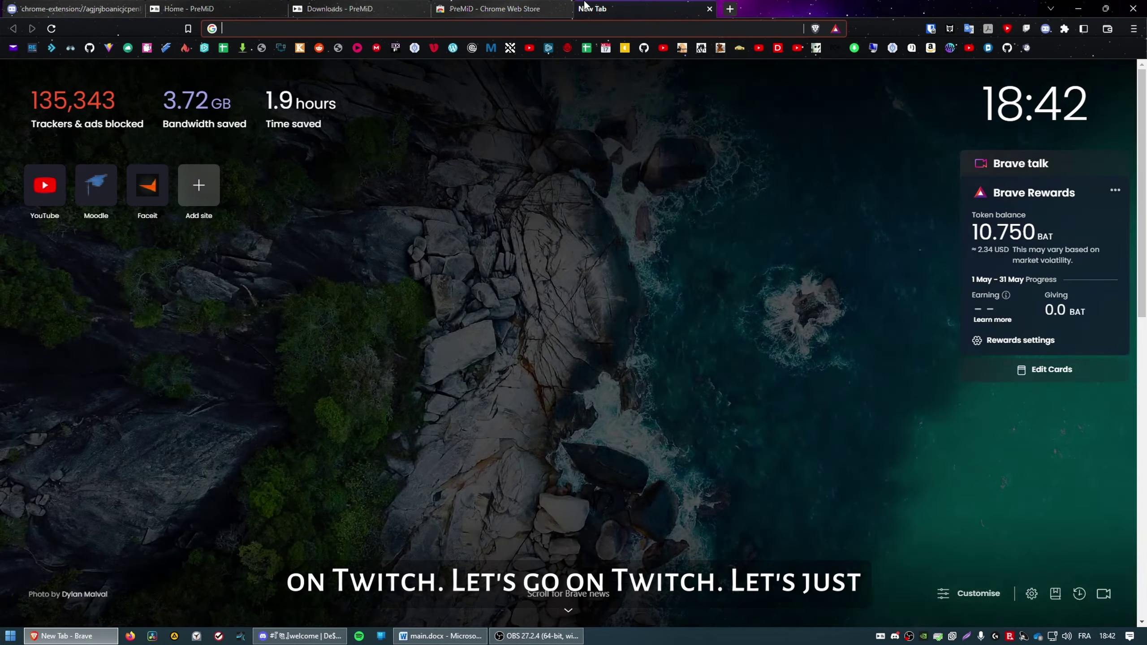
type("twitc")
key("Return")
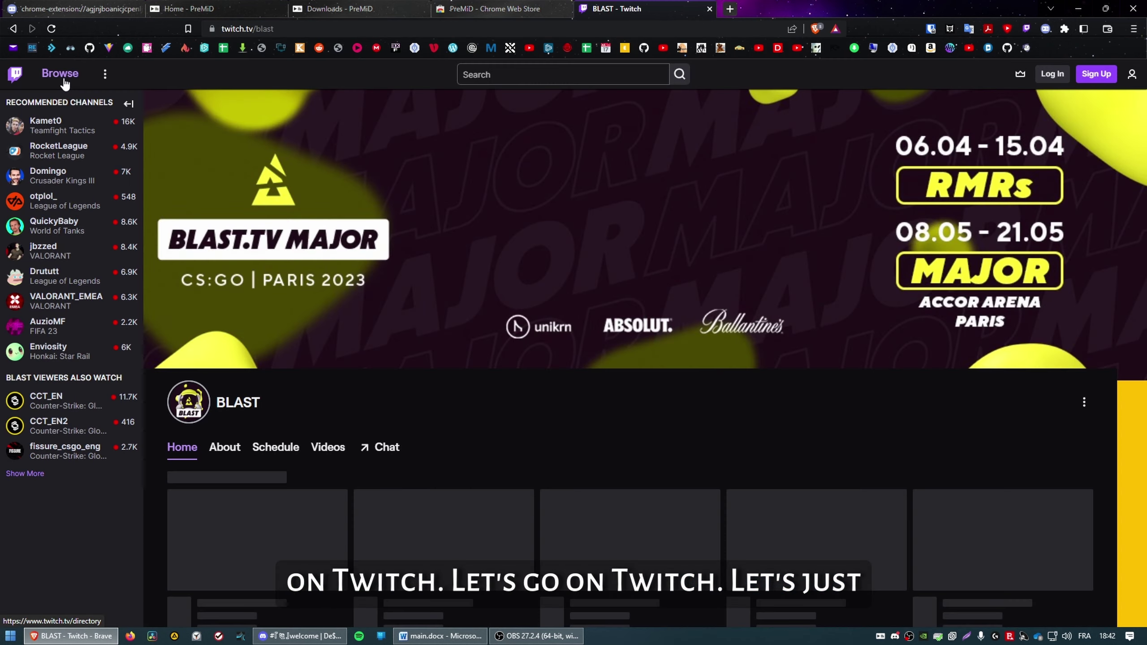
left_click(62, 84)
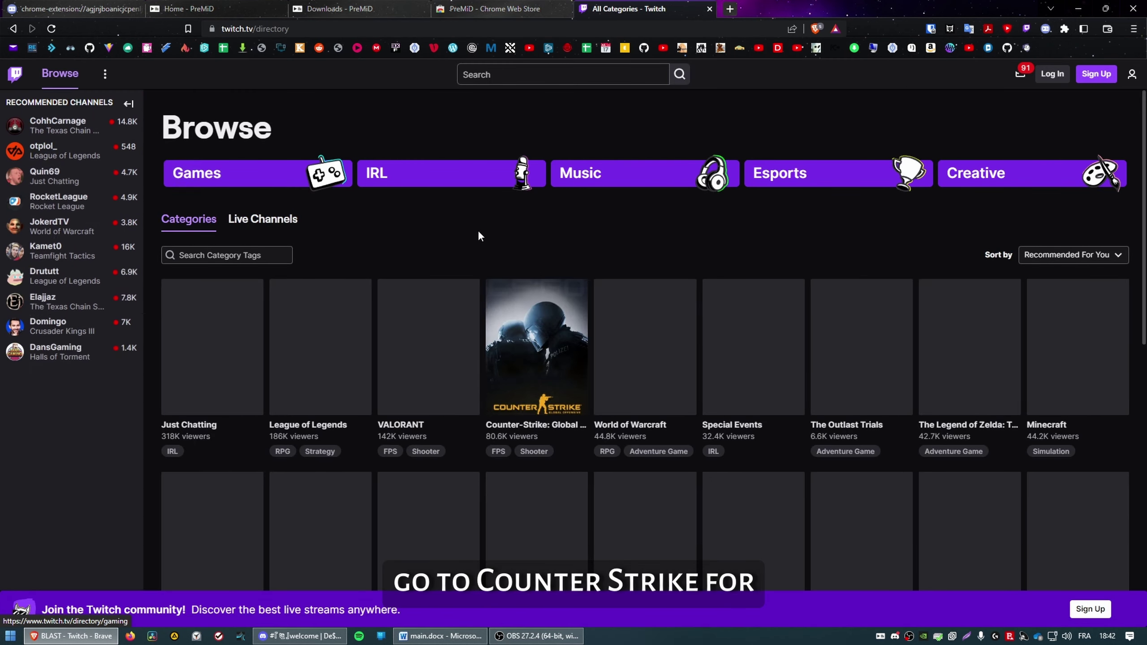
left_click(548, 299)
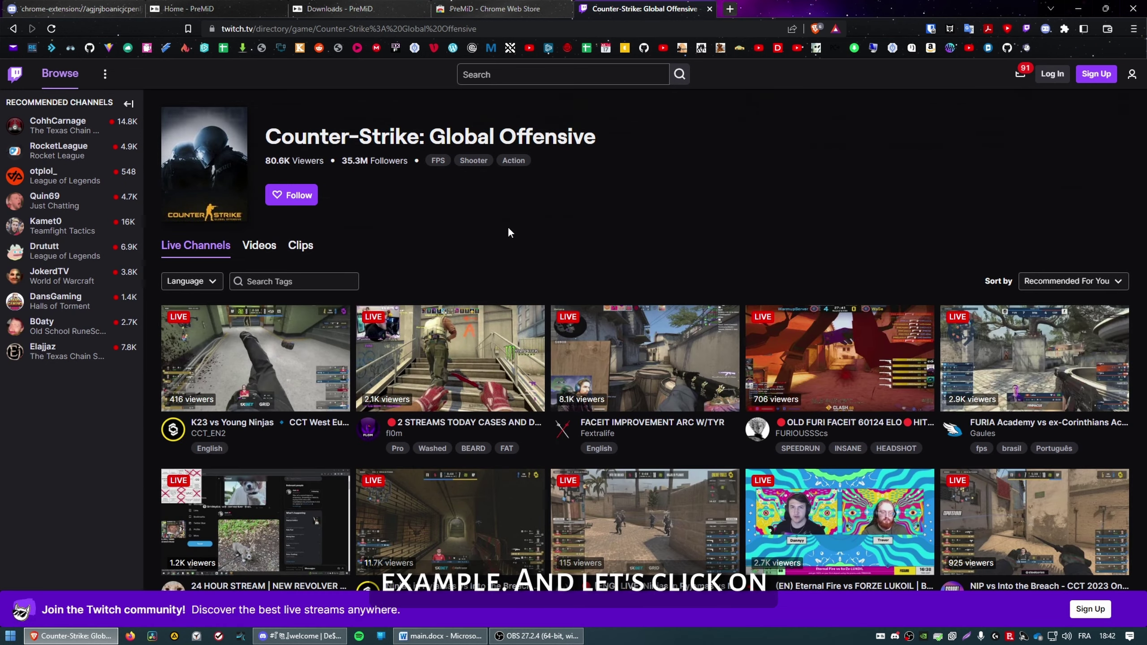
left_click(255, 357)
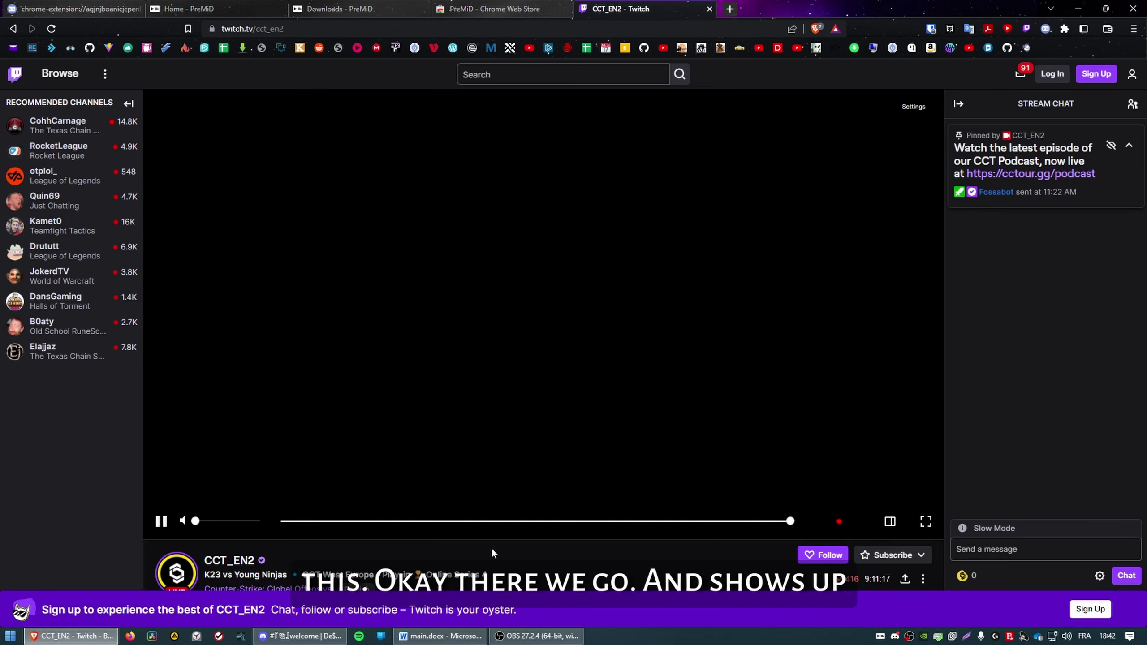
Switch to Discord, view the Twitch activity on the own profile, try its Watch Stream link, and close the Twitch page.
left_click(300, 636)
left_click(1070, 107)
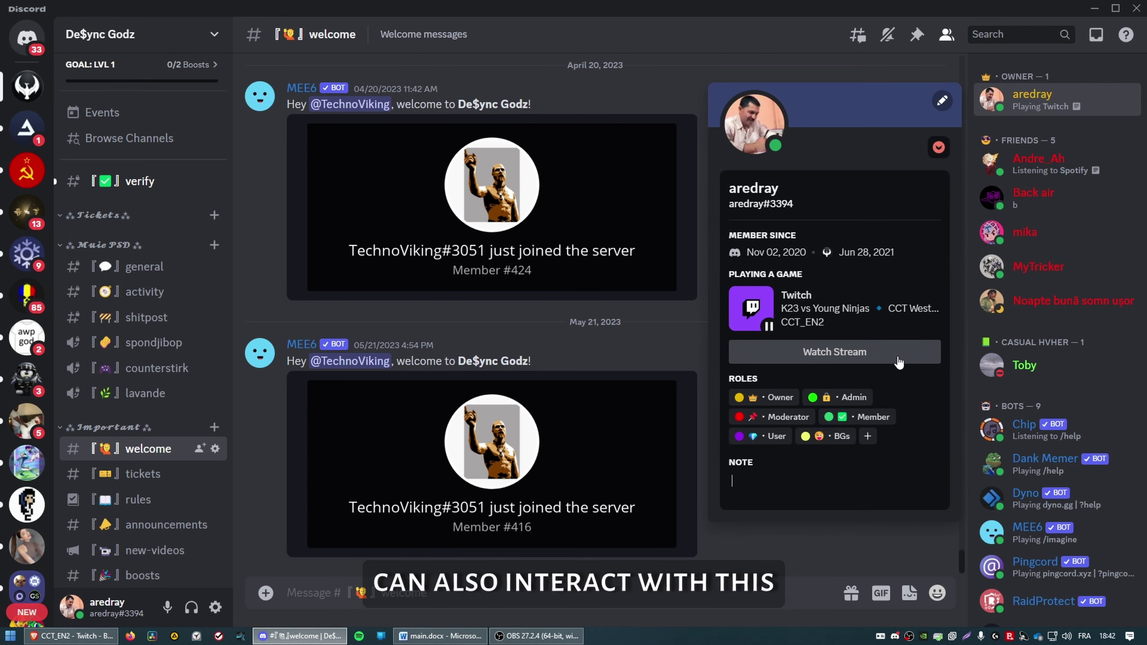
left_click(835, 352)
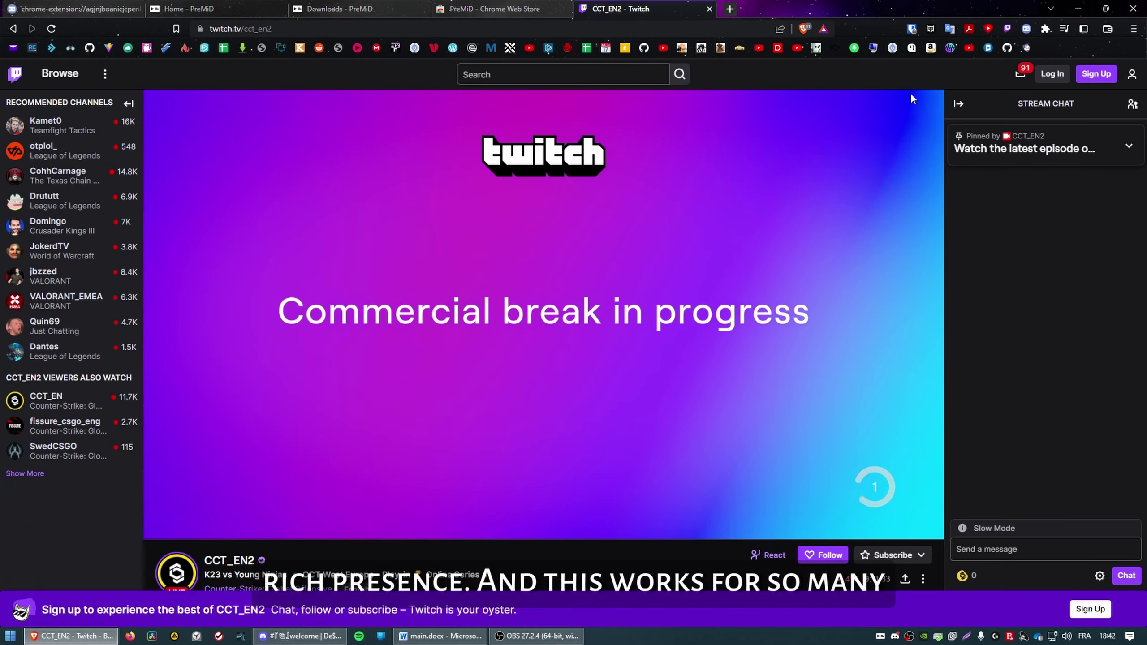
left_click(709, 9)
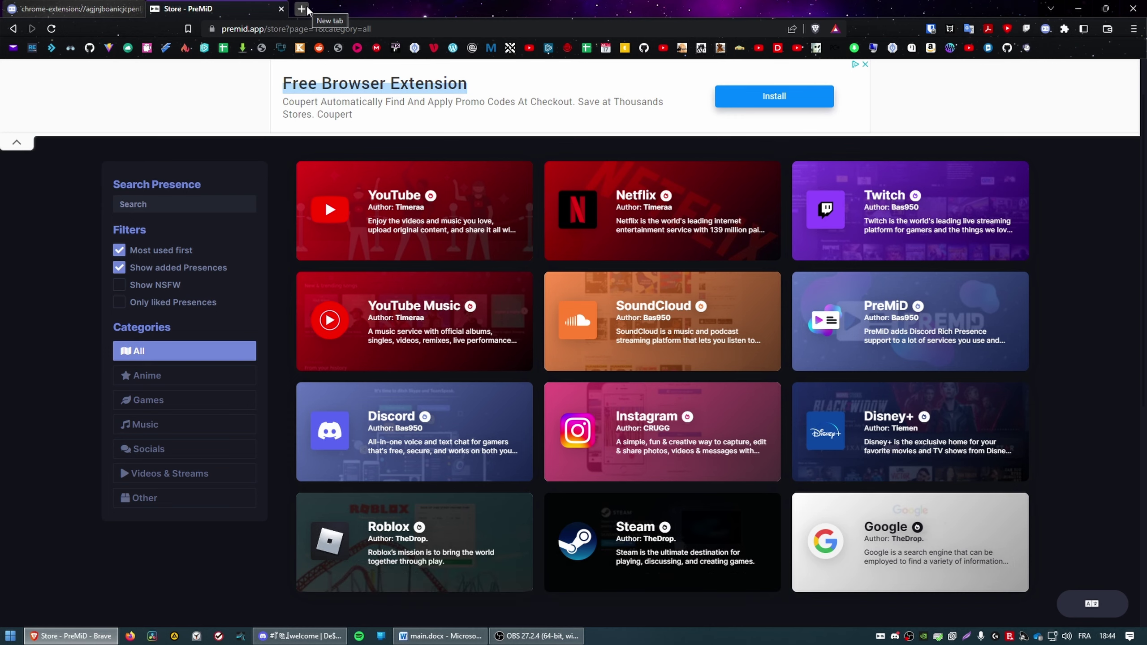
Open soundcloud.com in a new browser tab and play the trending track "yes 2 heaven".
left_click(307, 10)
type("soundcloud.com")
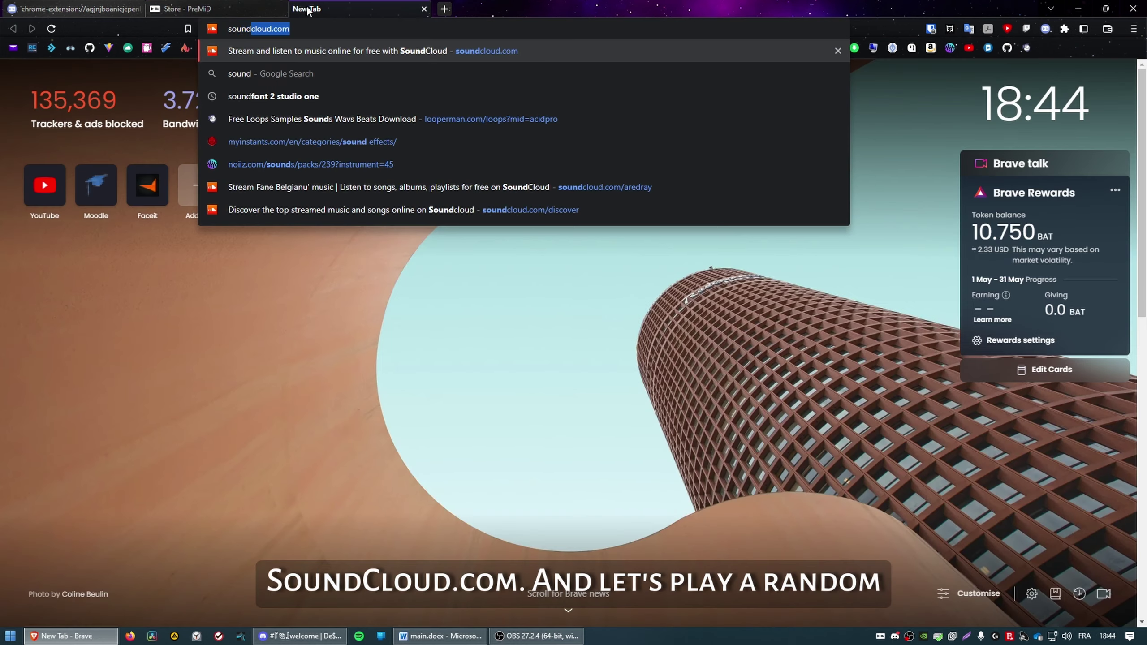
key("Return")
scroll(569, 317, "down", 5)
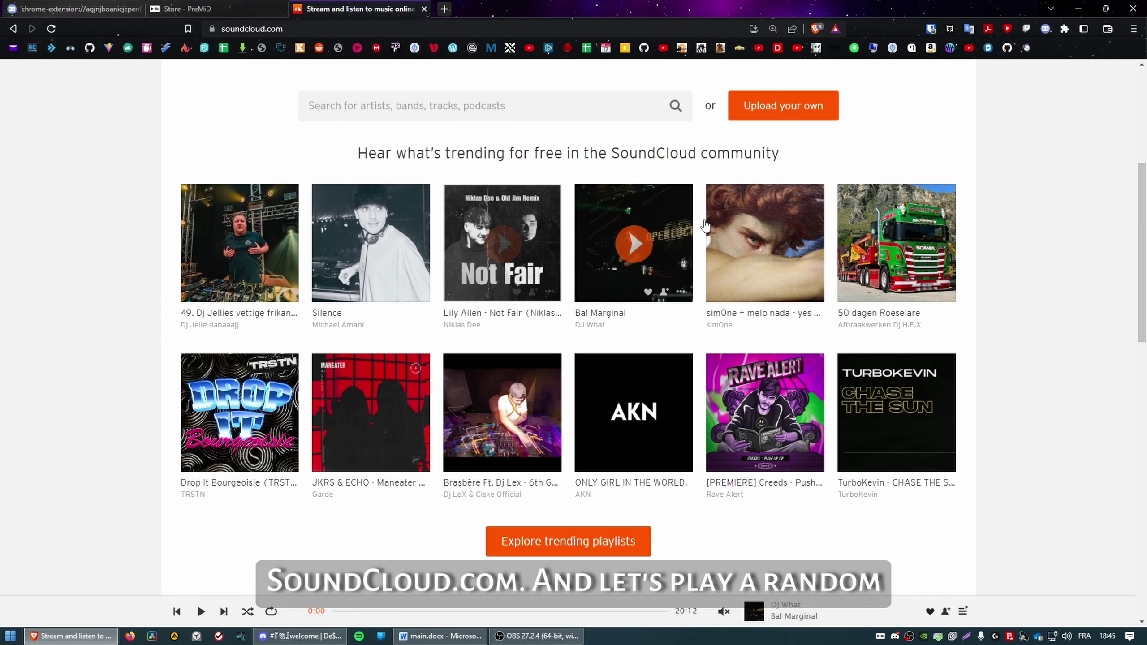
left_click(738, 235)
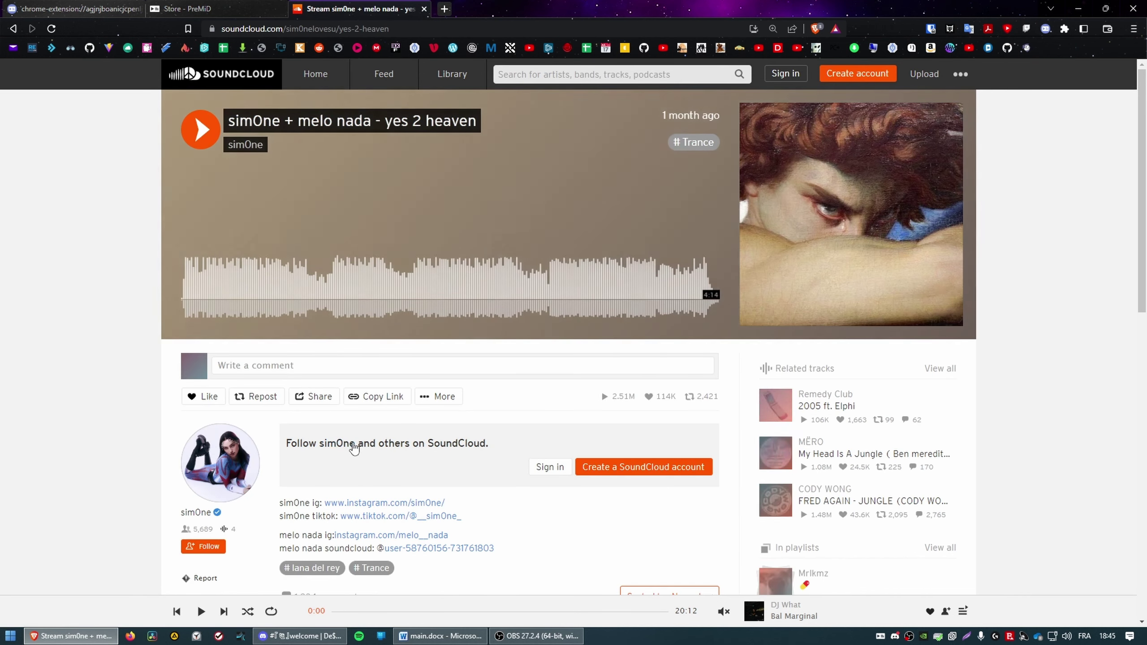
left_click(217, 135)
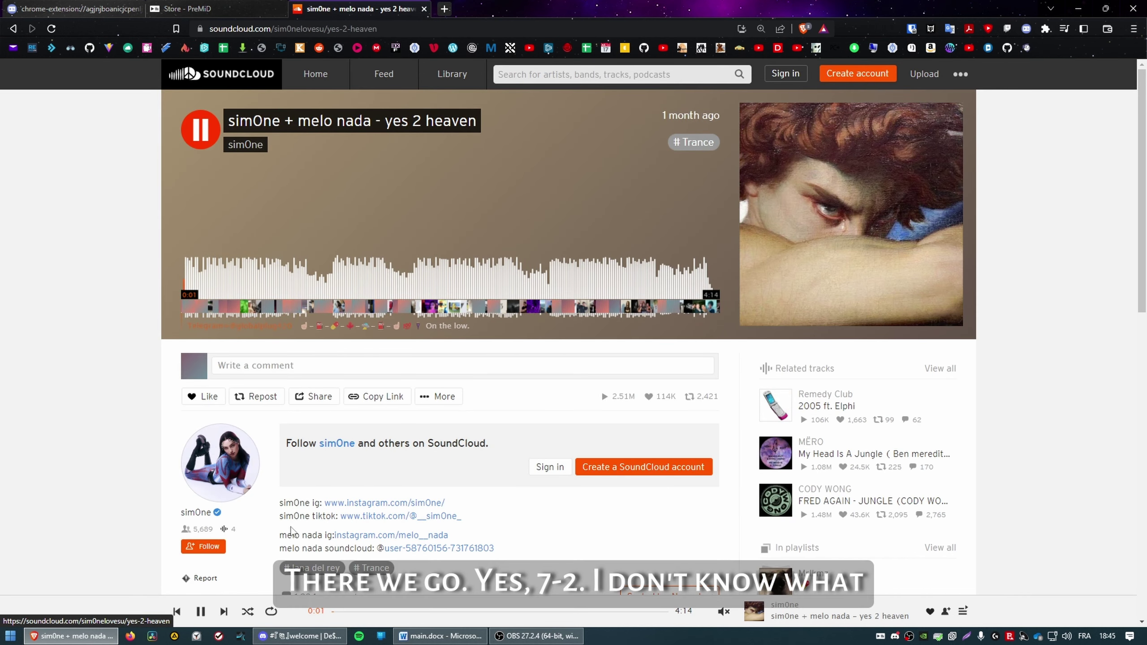
Switch to Discord, examine the SoundCloud activity on the own profile, and return to the browser.
key("alt+Tab")
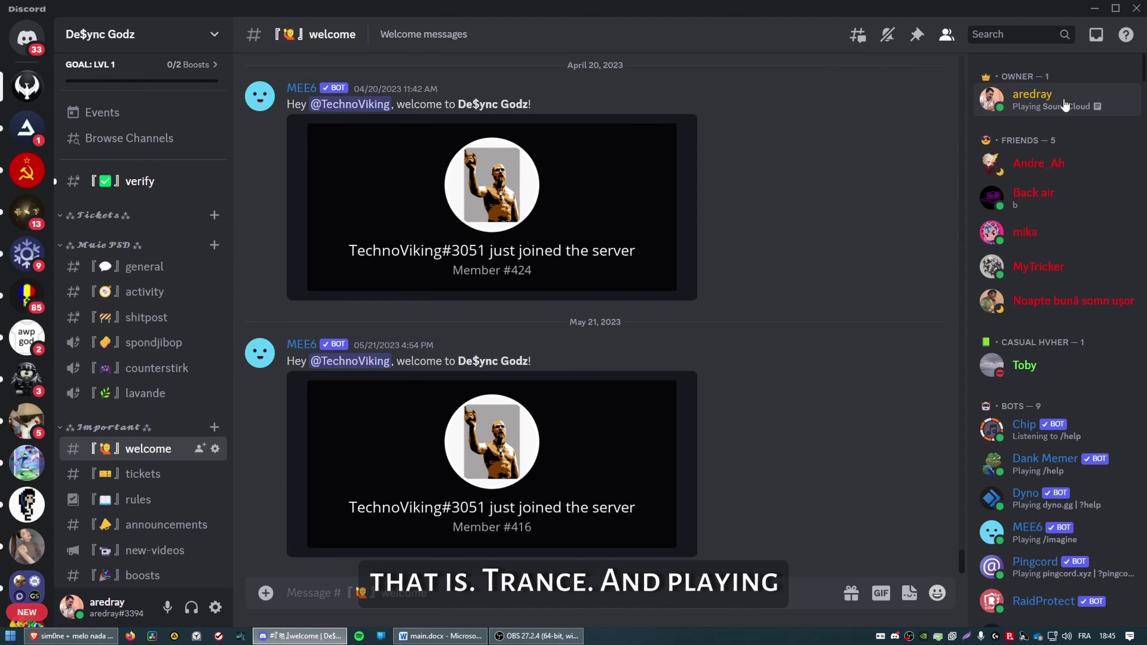
left_click(1066, 96)
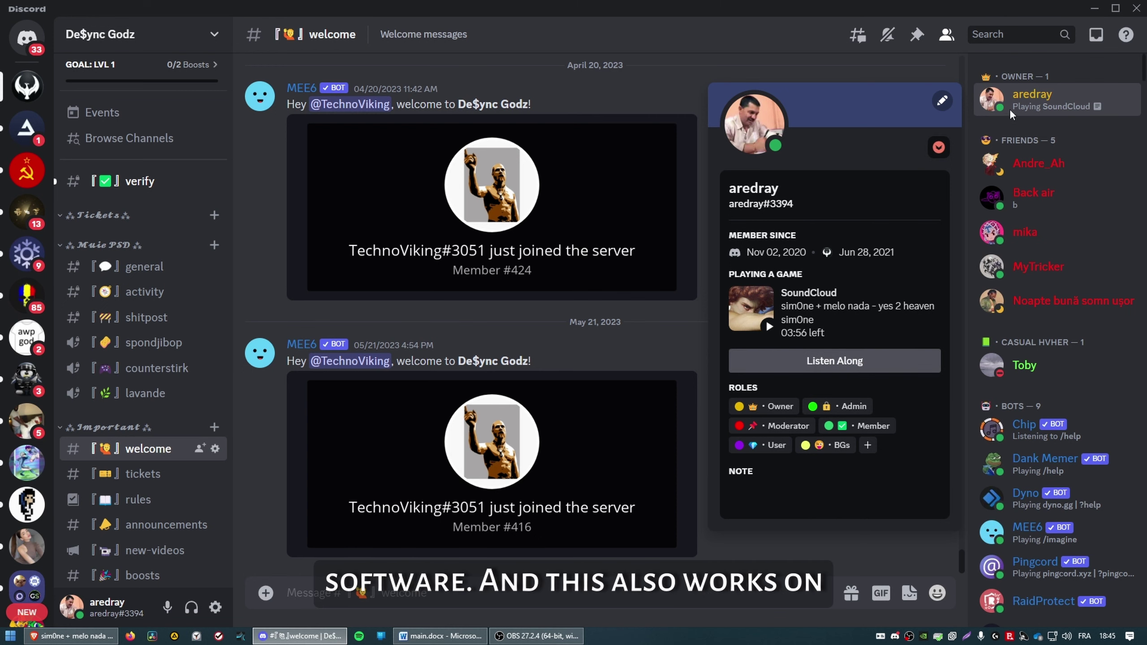
key("alt+Tab")
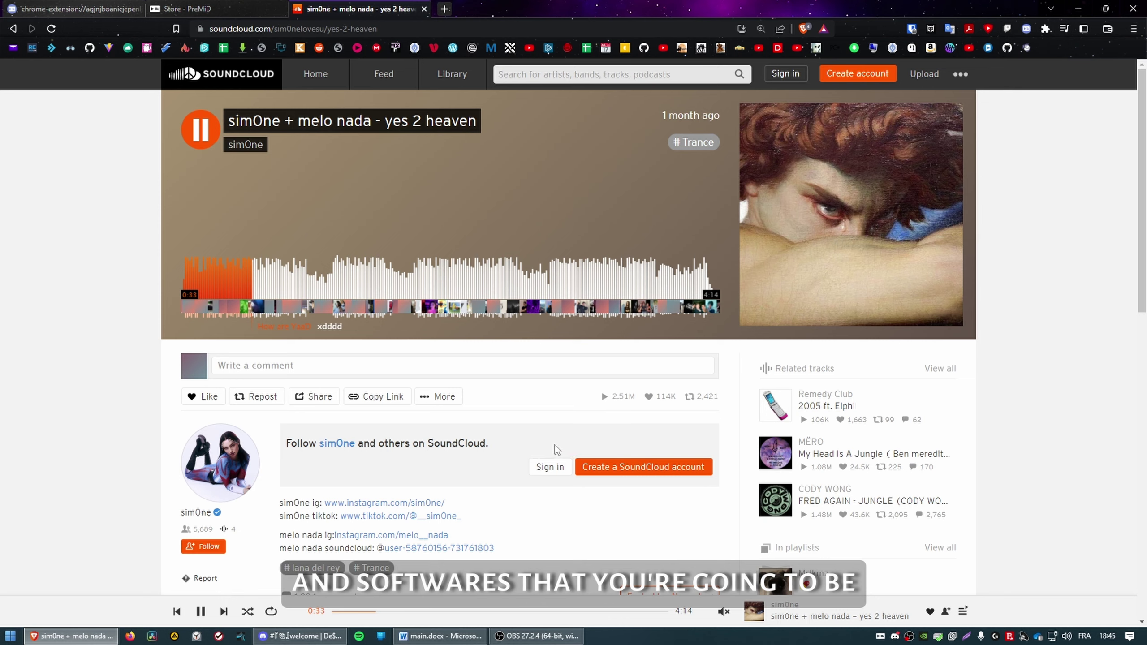
Look through the presences offered in the PreMiD store, including the Roblox entry.
key("ctrl+shift+Tab")
scroll(817, 567, "down", 8)
scroll(817, 566, "up", 6)
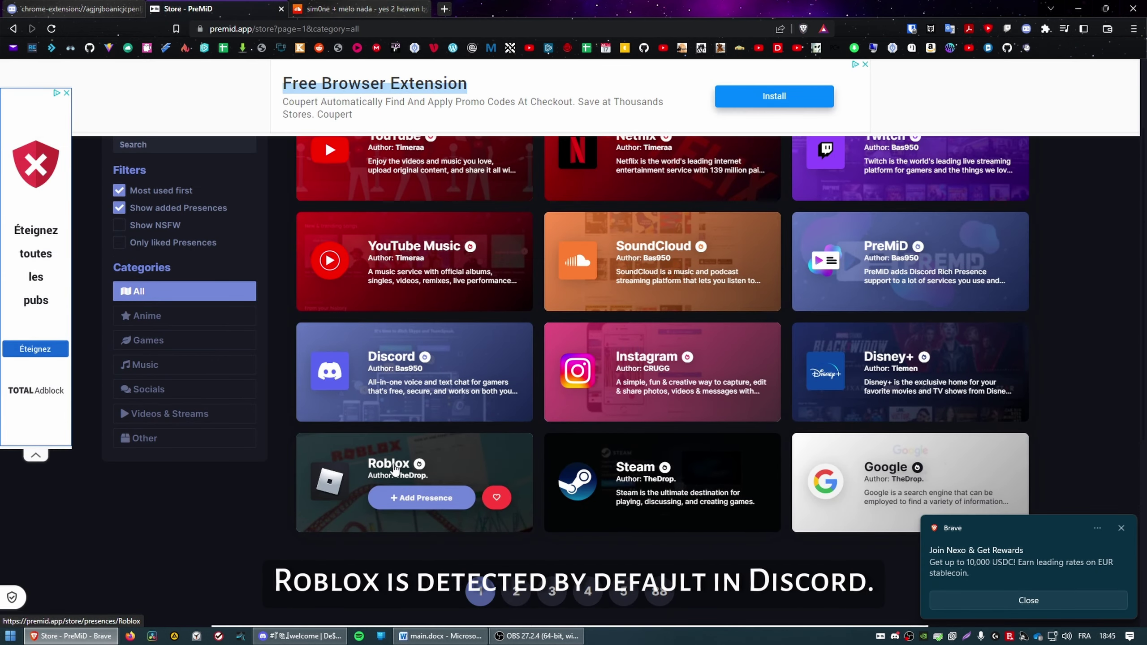
mouse_move(310, 642)
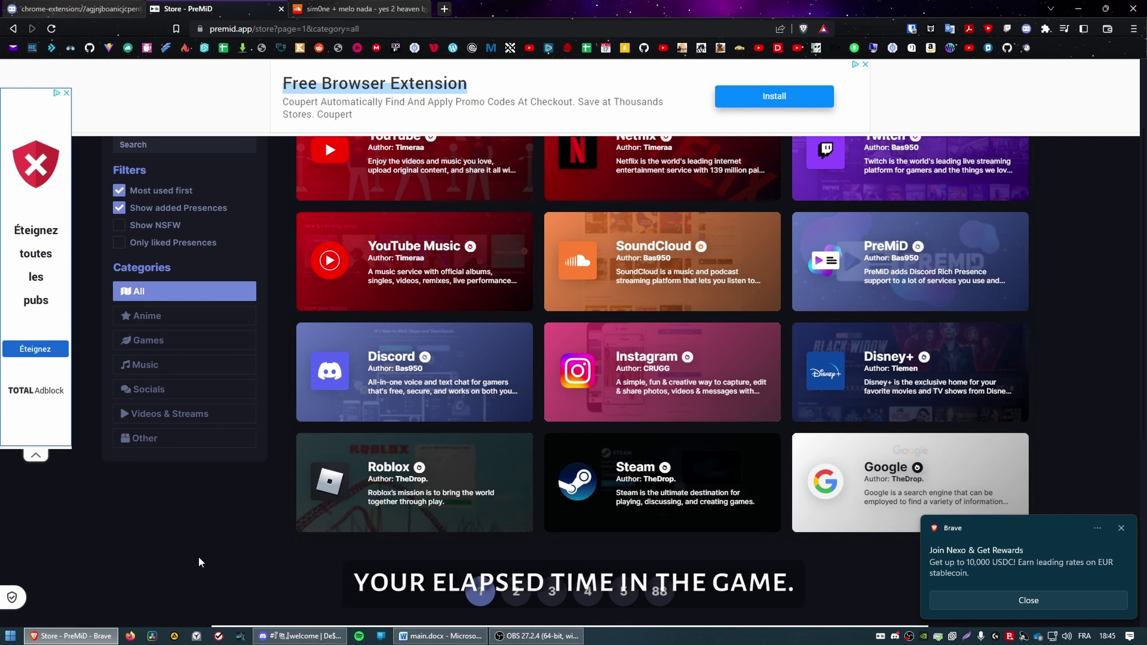
mouse_move(403, 470)
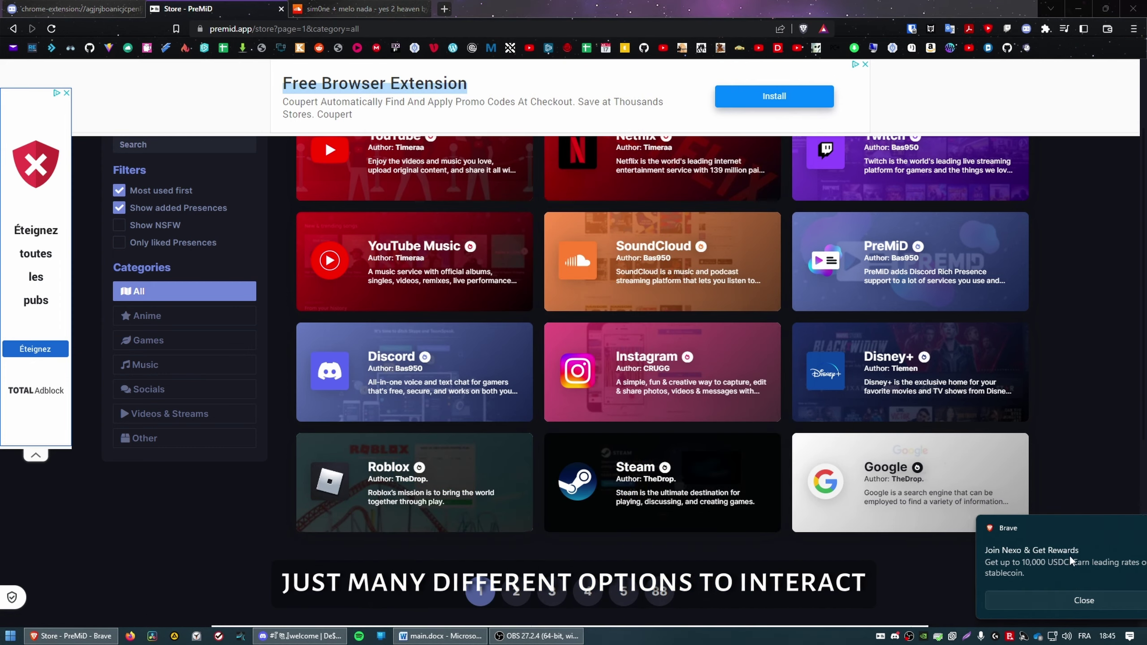
scroll(993, 534, "down", 3)
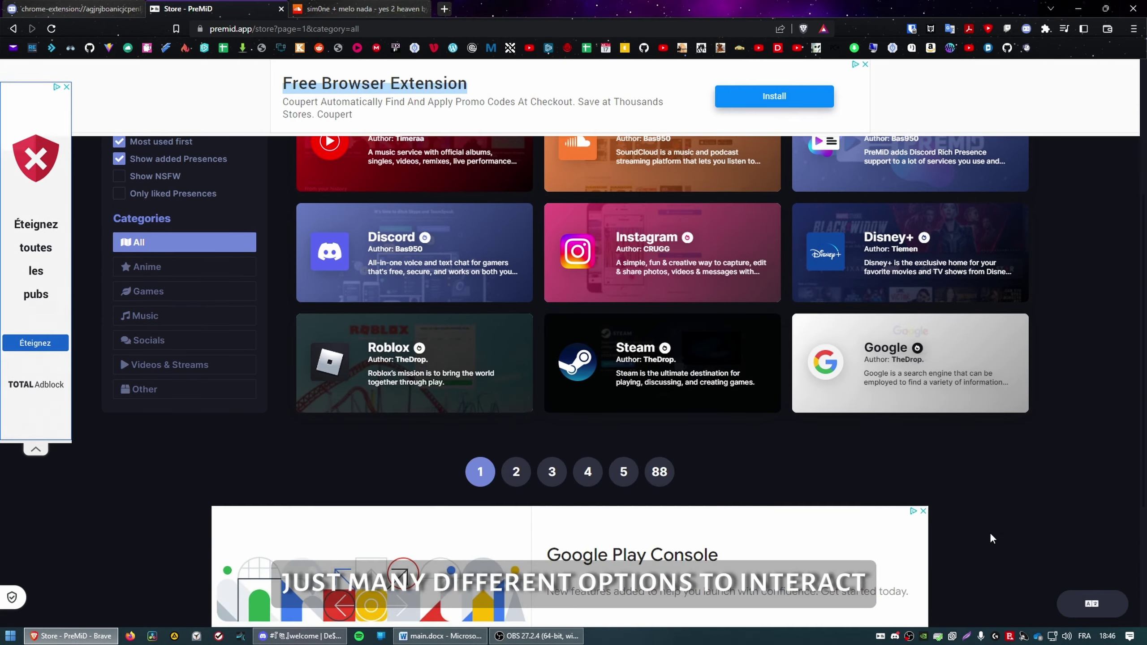
scroll(929, 594, "up", 4)
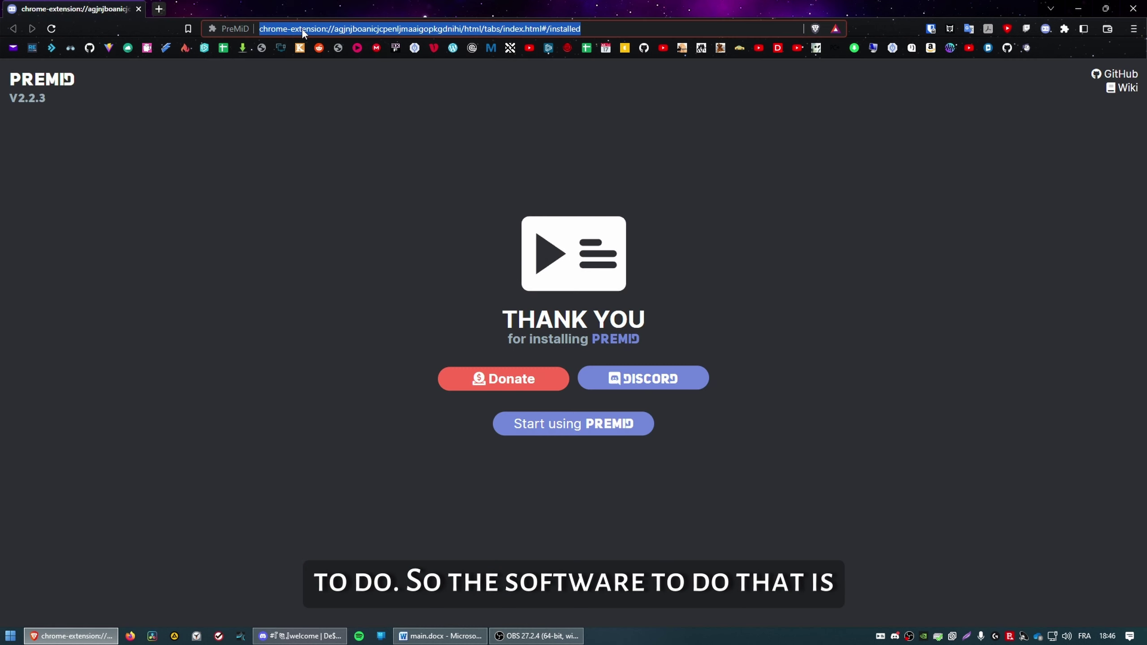
Open customrp.xyz in the browser and look over the preview of the Custom Rich Presence manager.
type("customrp.xyz")
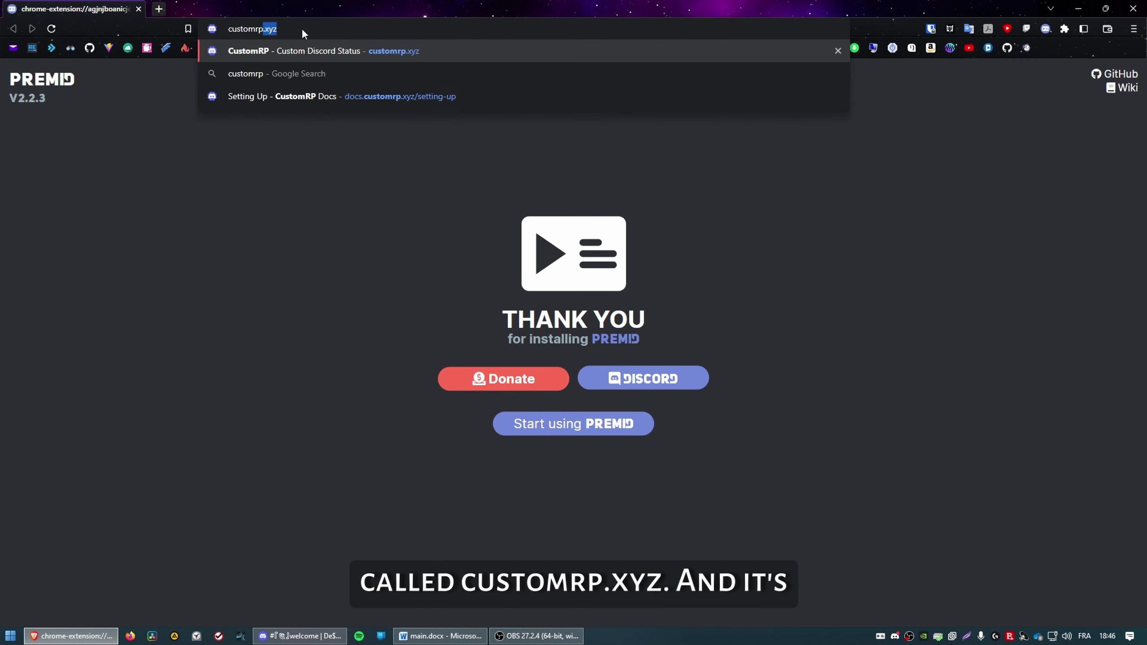
key("Return")
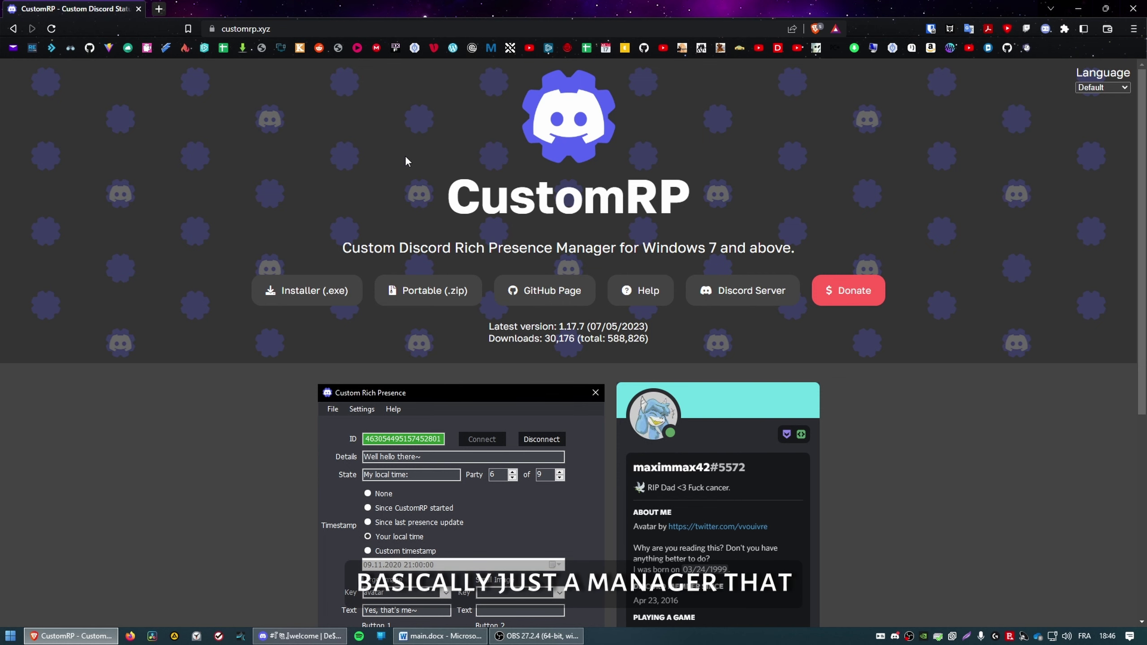
scroll(405, 155, "down", 5)
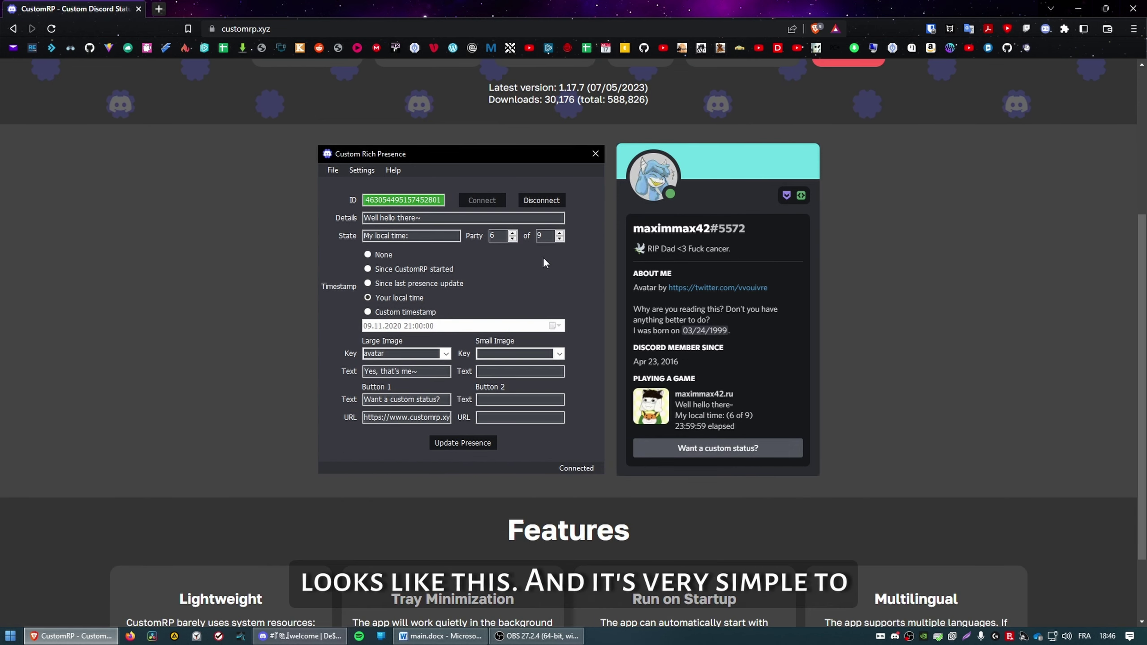
scroll(640, 337, "up", 4)
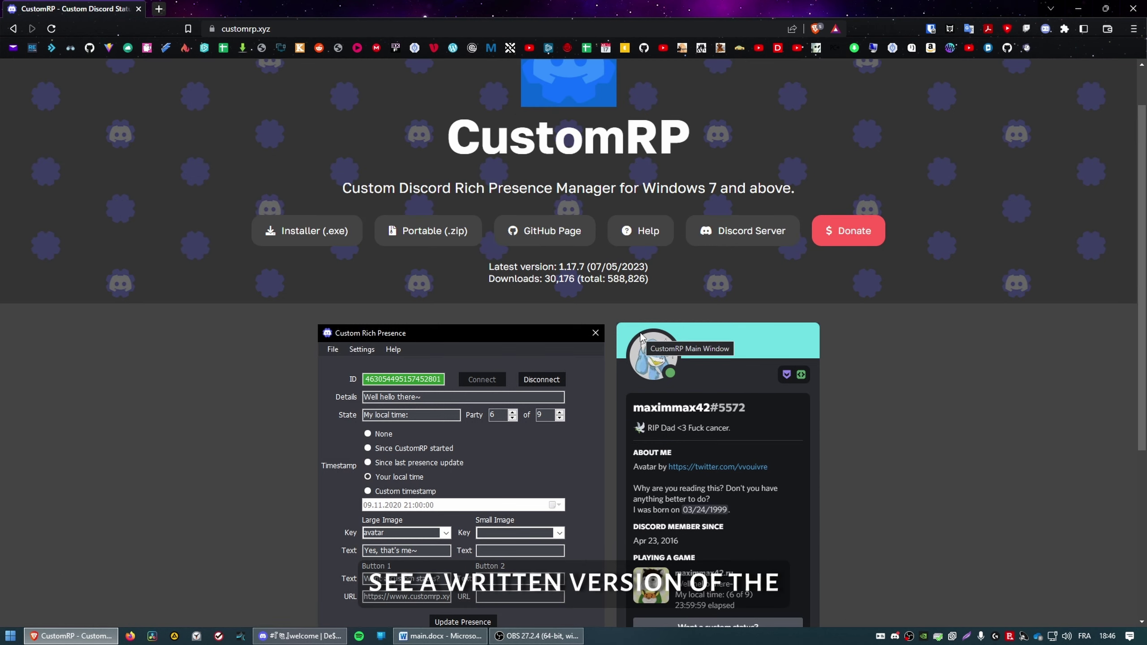
Open the CustomRP help docs in a separate tab, skim the Setting Up guide, and close the docs.
middle_click(655, 238)
scroll(655, 238, "up", 2)
left_click(167, 6)
left_click(640, 211)
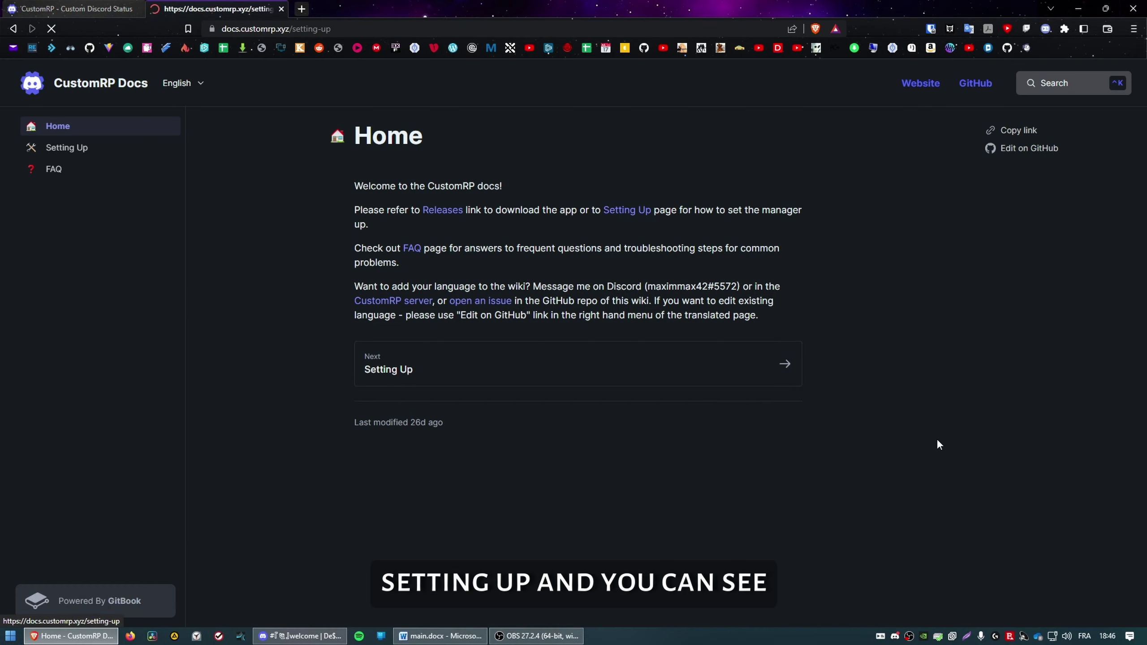
scroll(822, 559, "down", 10)
scroll(847, 527, "up", 5)
scroll(846, 527, "up", 5)
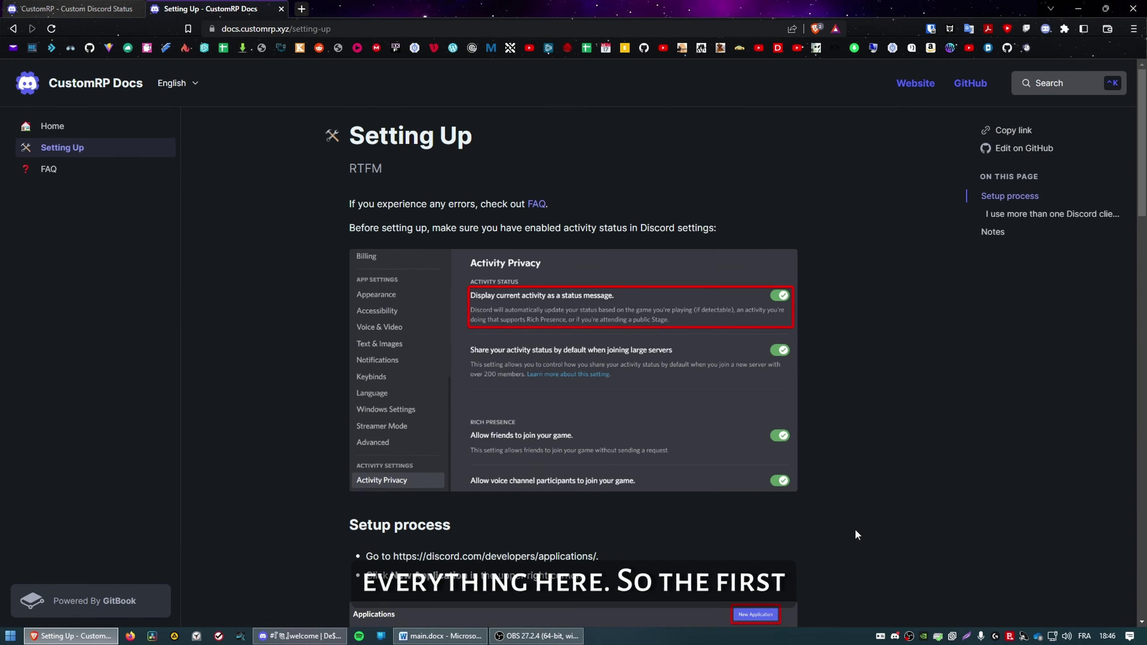
key("ctrl+w")
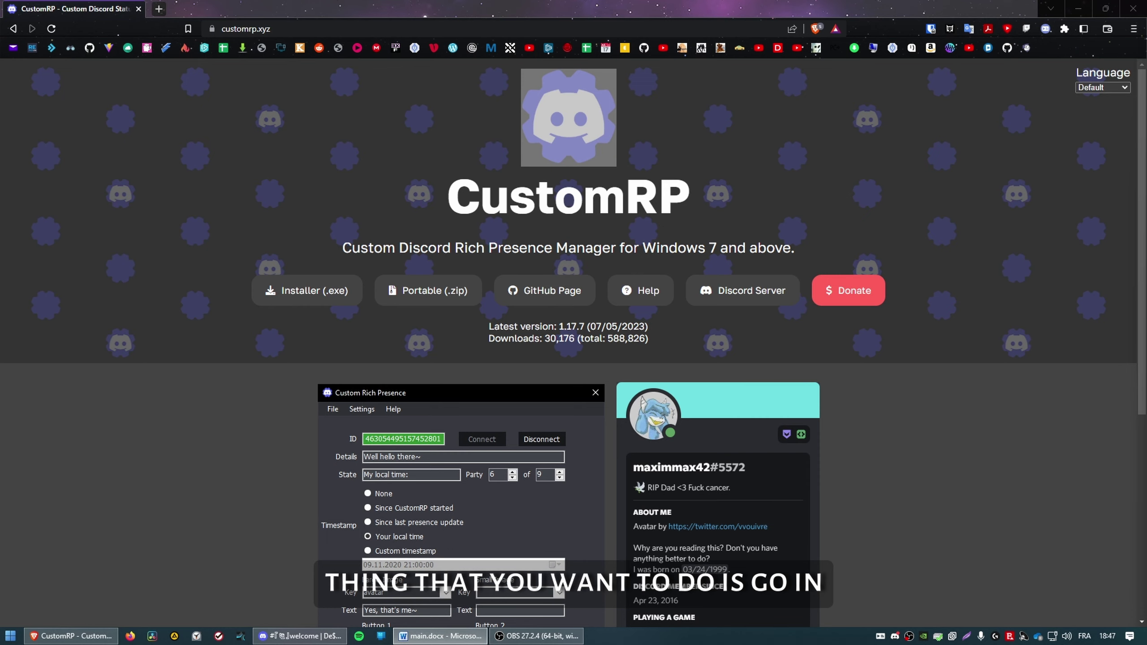
Switch to Discord, check the Activity Privacy settings for displaying current activity as a status message, and return to the browser.
left_click(300, 636)
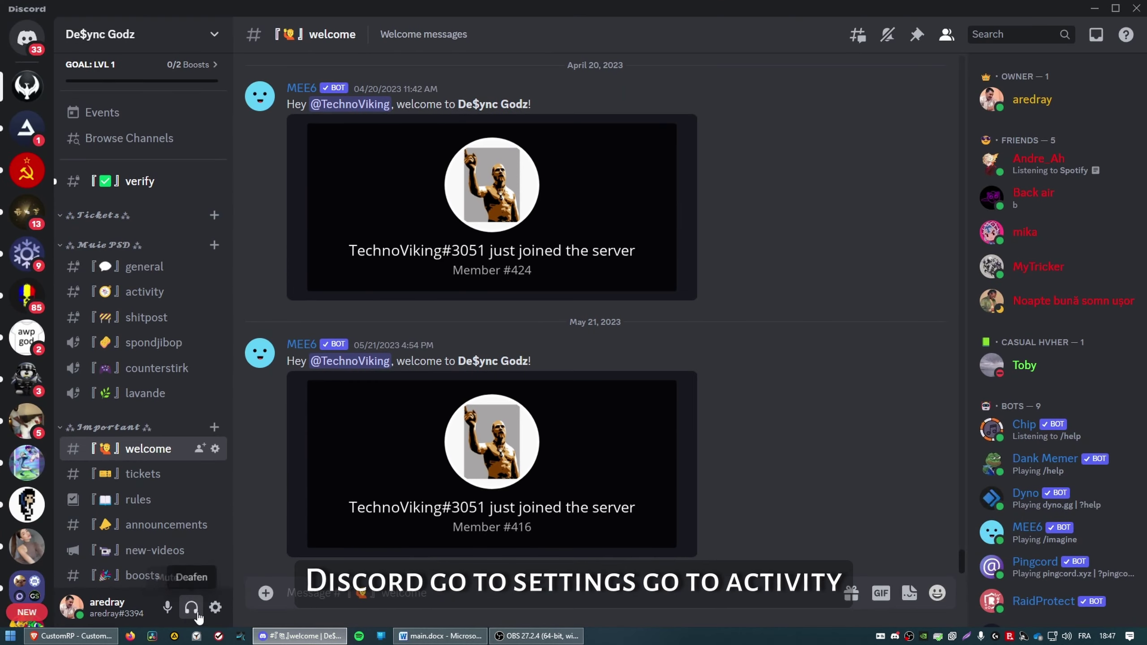
left_click(216, 617)
scroll(295, 407, "down", 4)
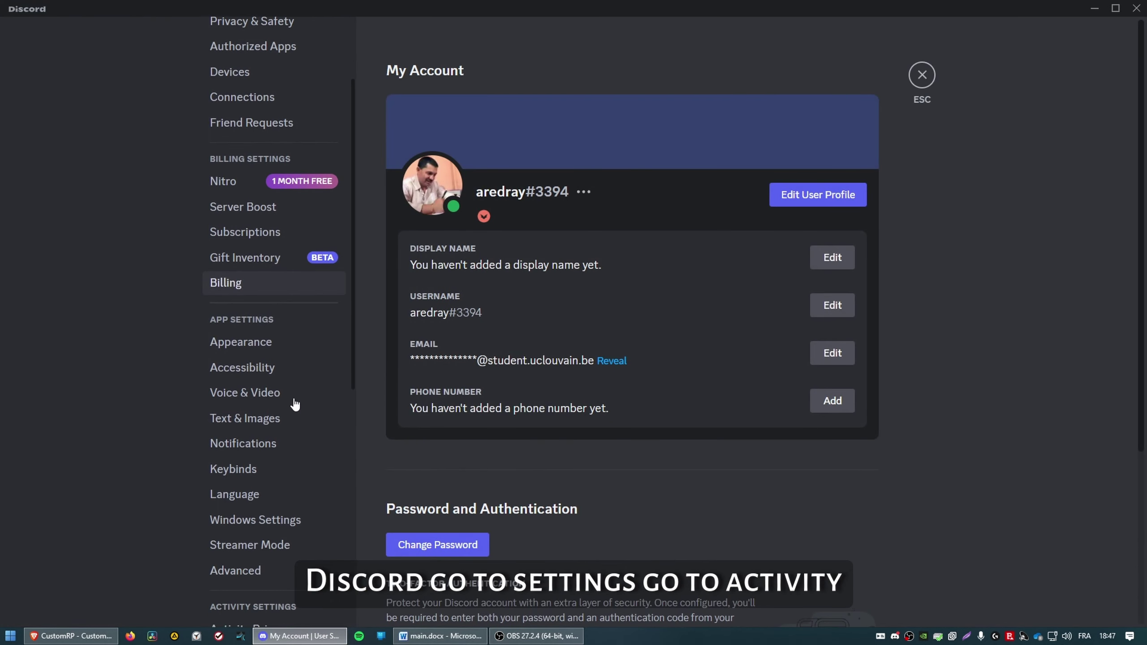
scroll(312, 487, "down", 3)
left_click(306, 447)
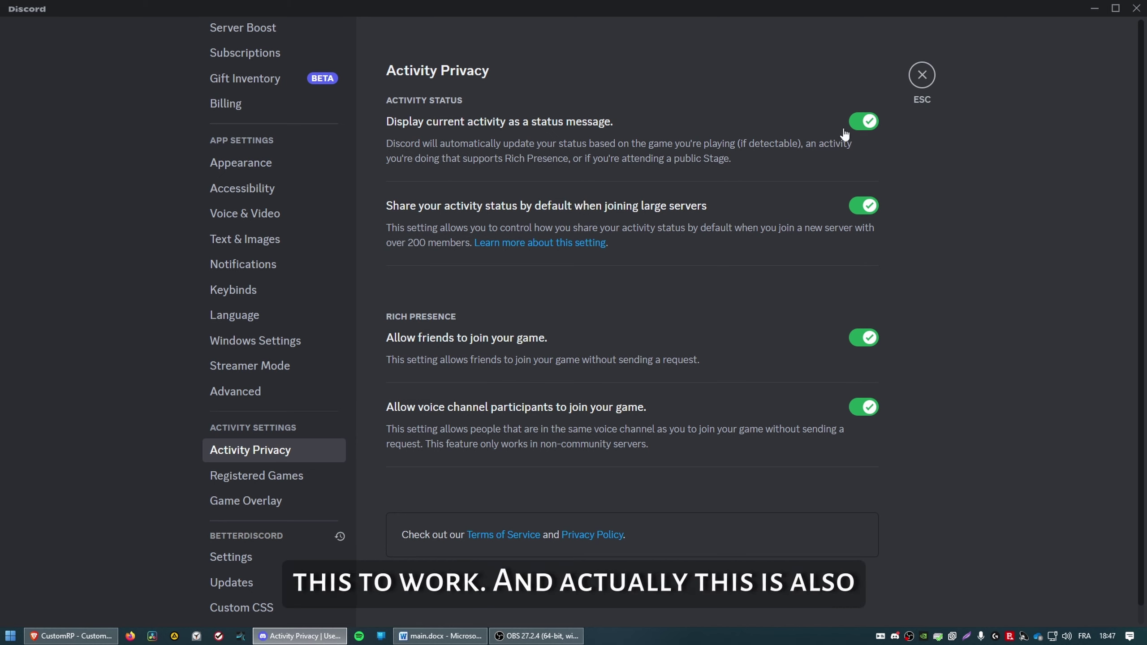
left_click(921, 74)
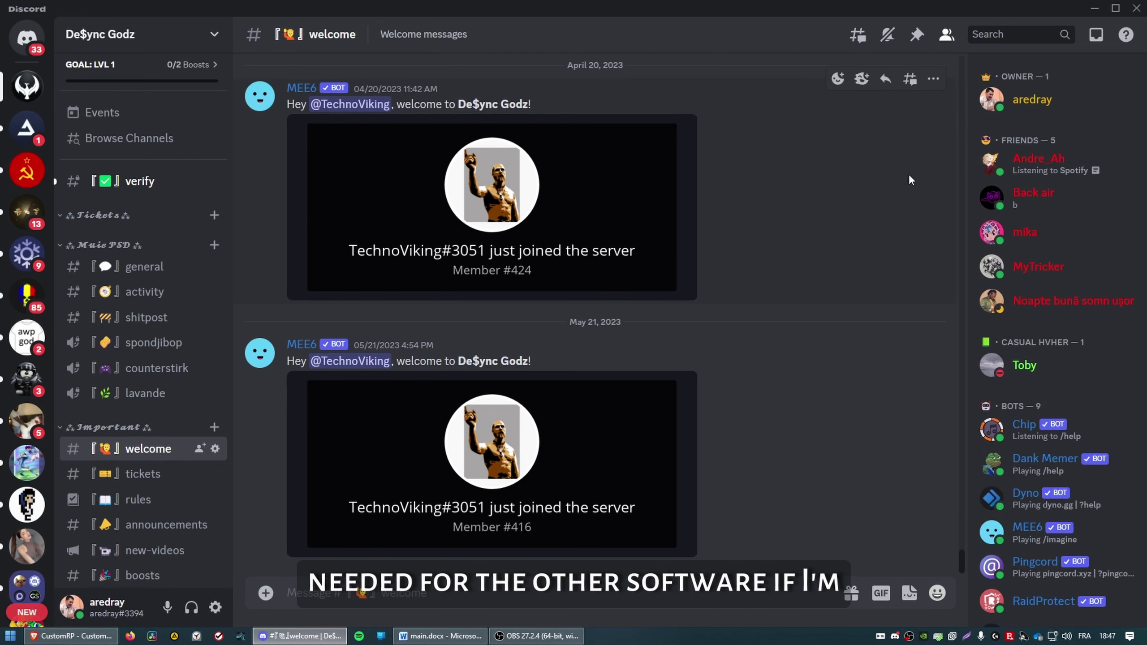
left_click(1096, 8)
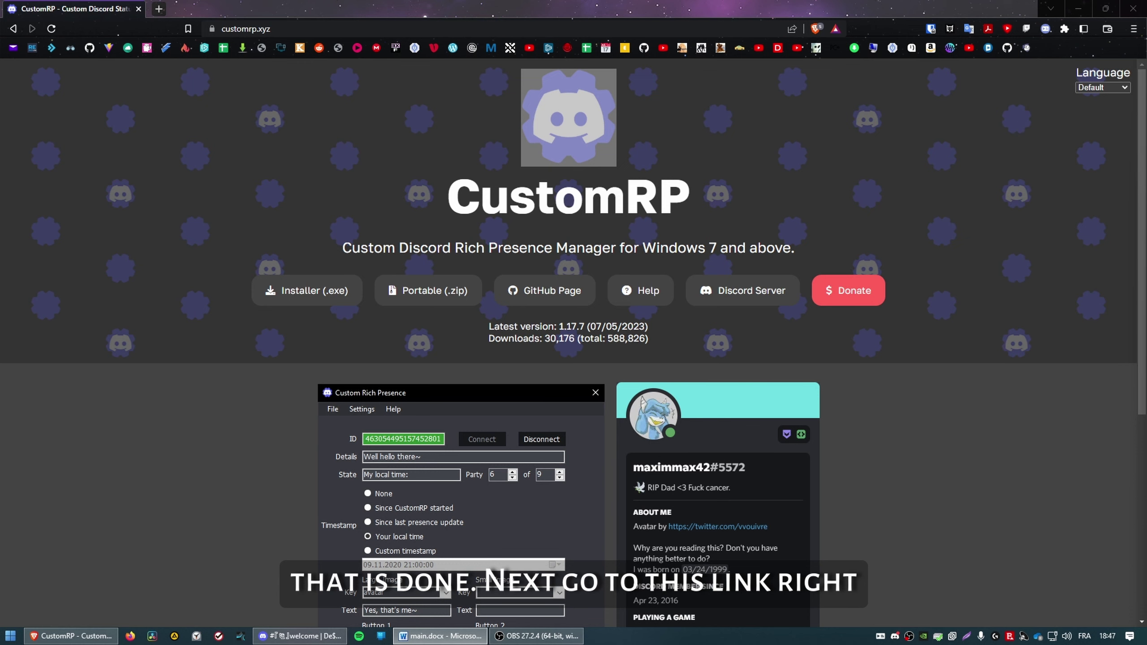
left_click(158, 9)
type("https://discord.com/developers/applications/")
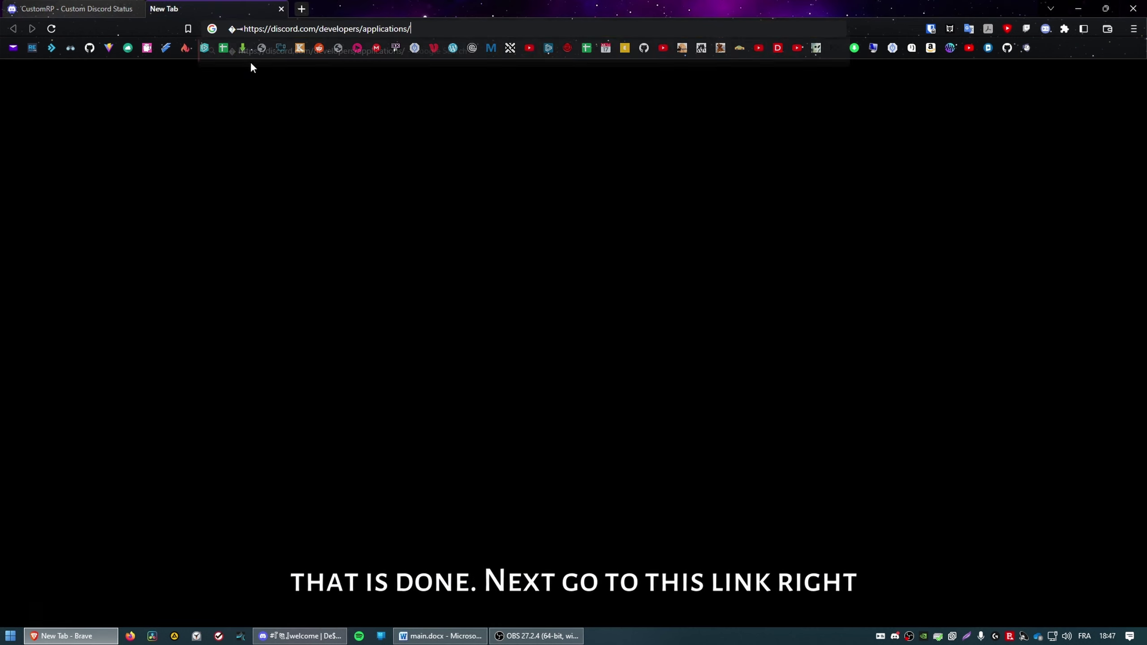
key("Return")
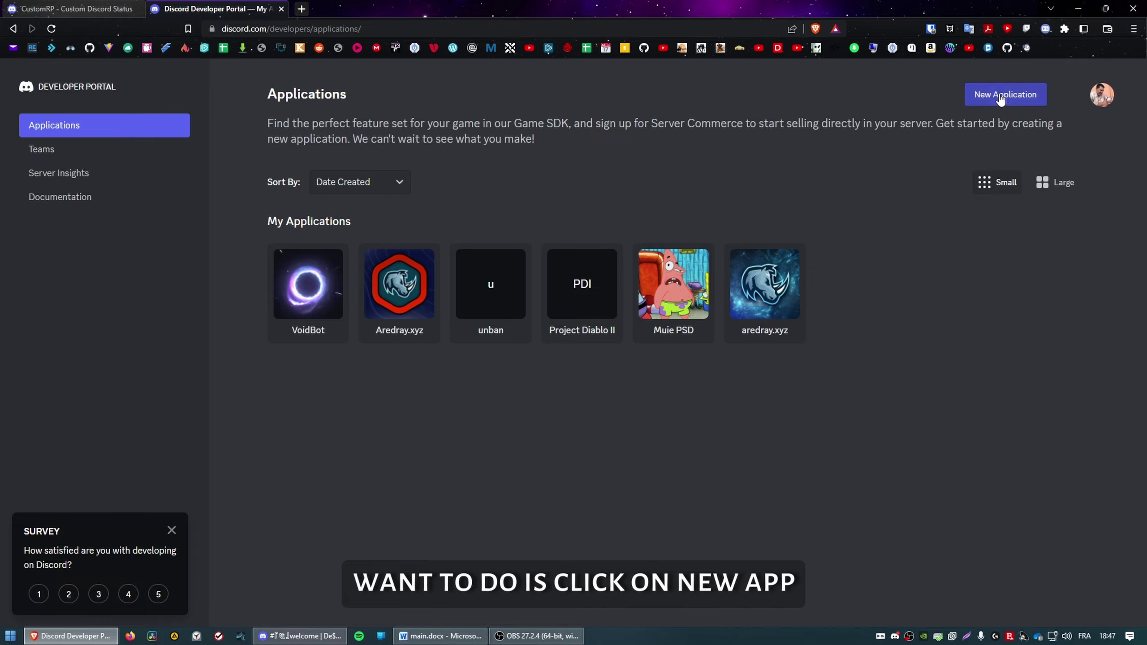
Start a new application in the Developer Portal and enter "My boty" as its name.
left_click(985, 95)
left_click(563, 355)
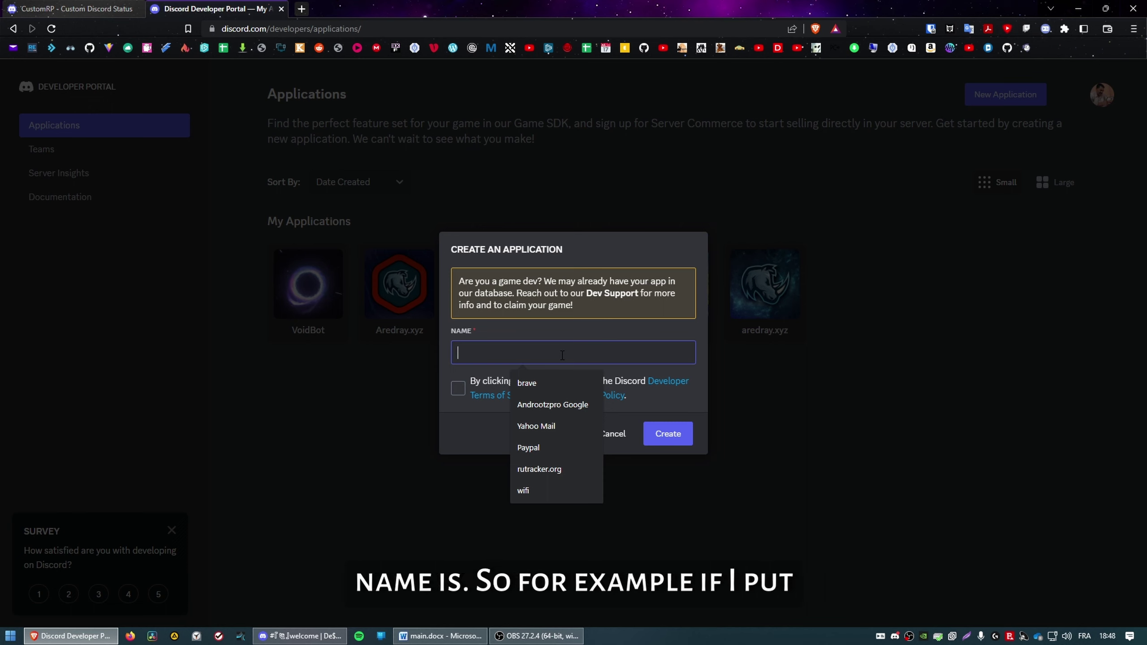
type("My boty")
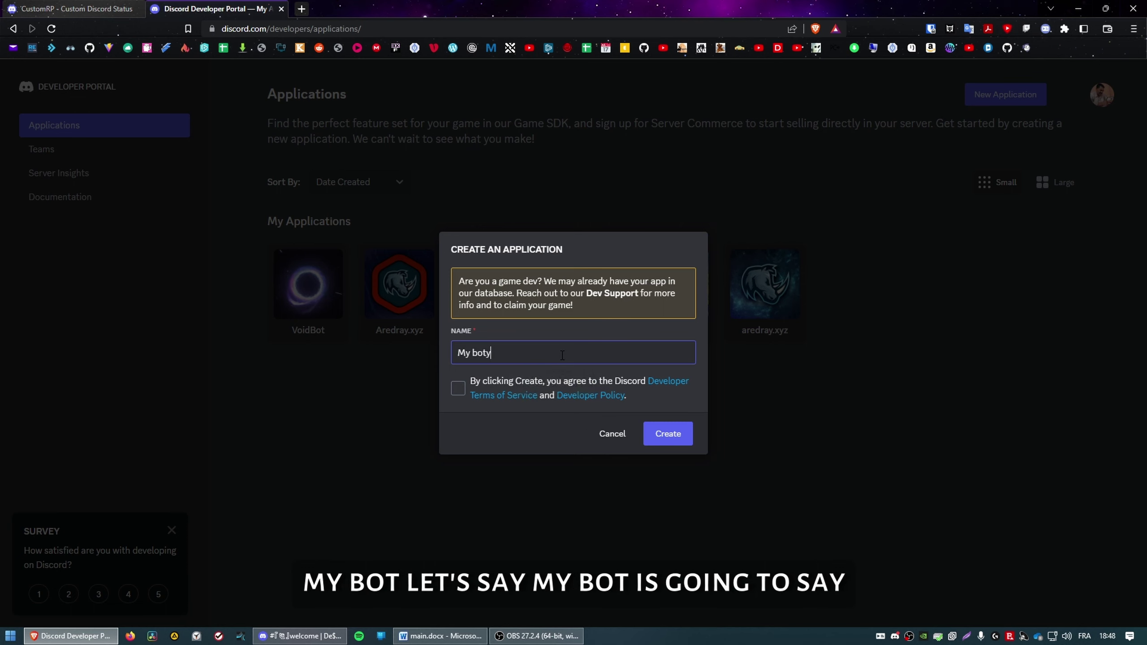
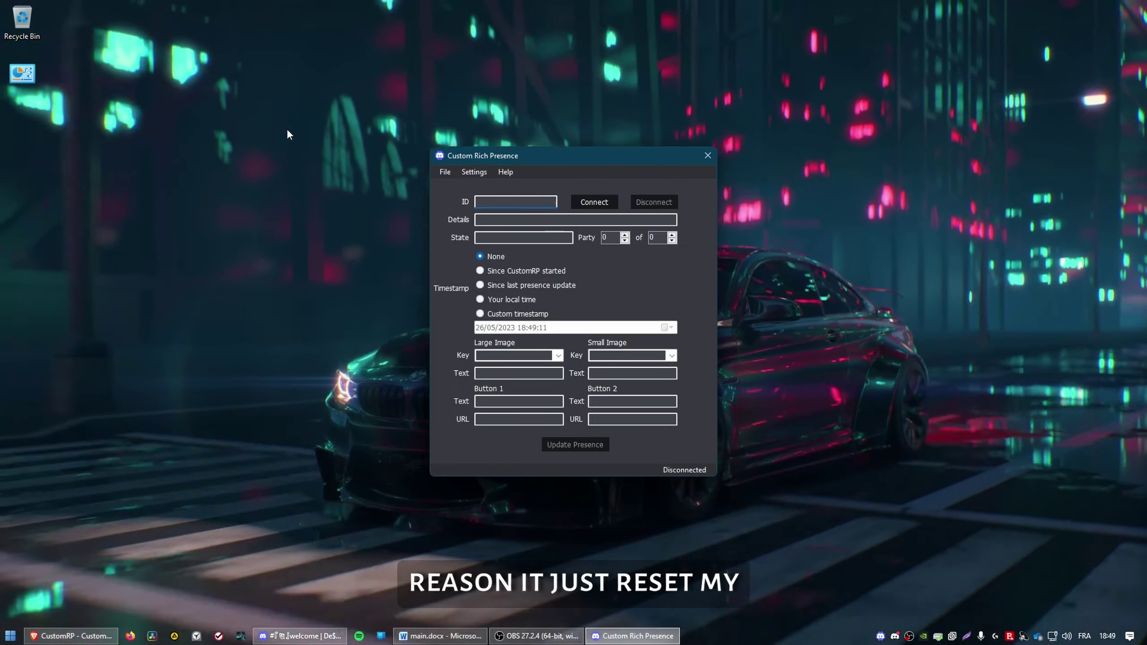
Paste the copied application ID into Custom Rich Presence and connect it to Discord.
key("ctrl+v")
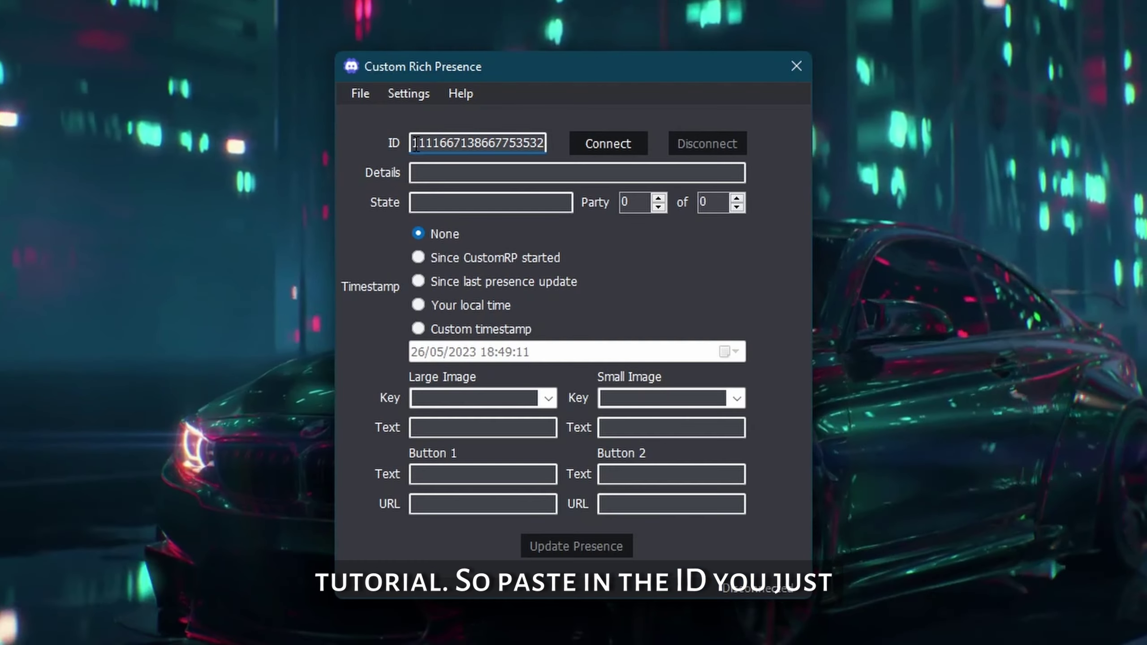
left_click_drag(477, 202, 649, 202)
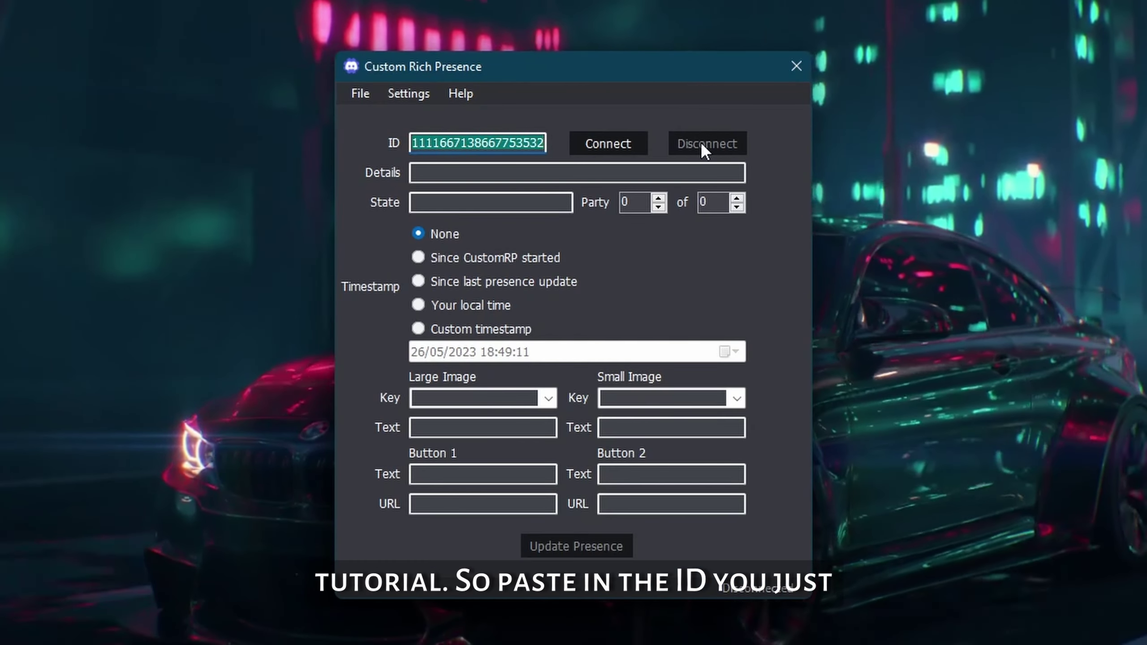
left_click(626, 150)
left_click(627, 151)
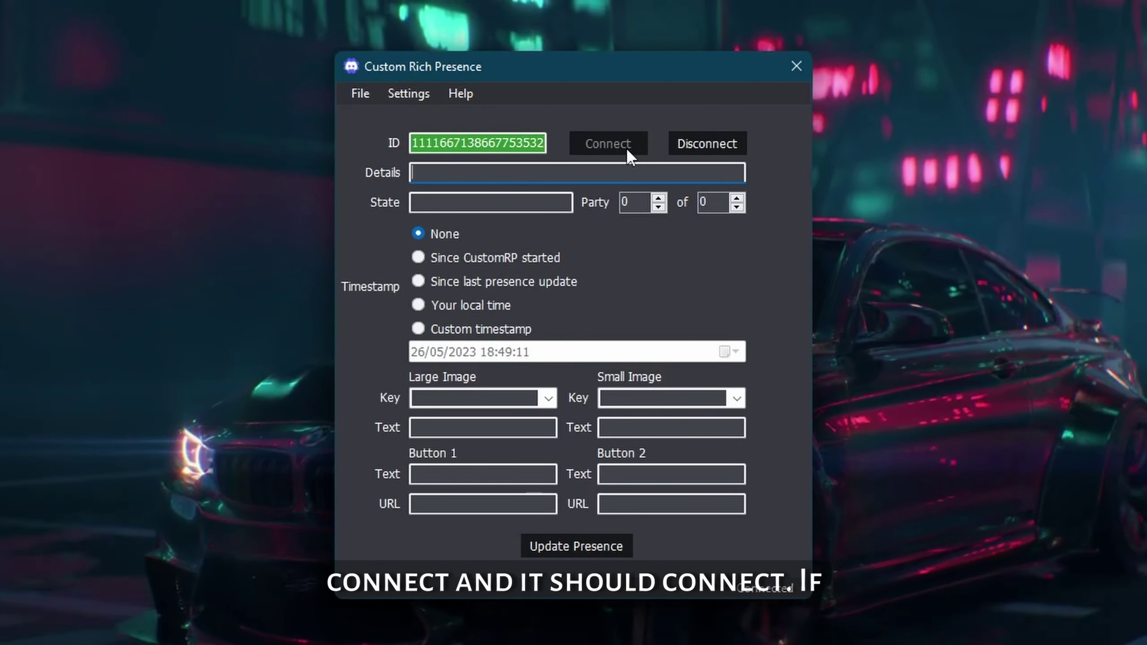
Set the presence details to "Playing CS:GO Ruski Edition".
left_click(431, 140)
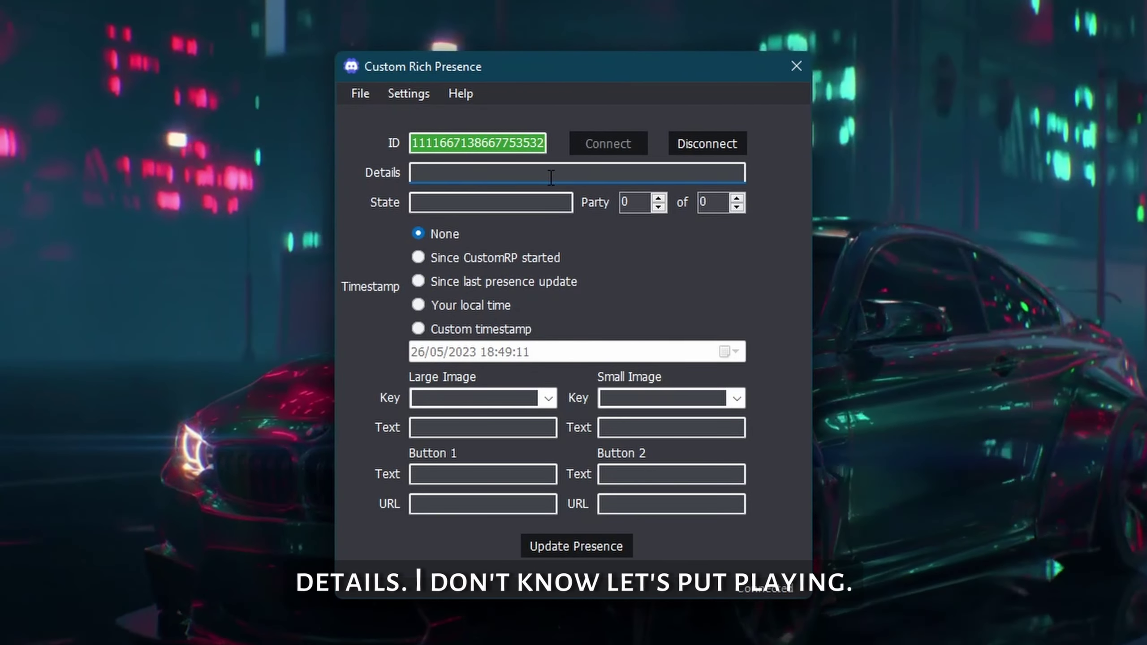
type("P")
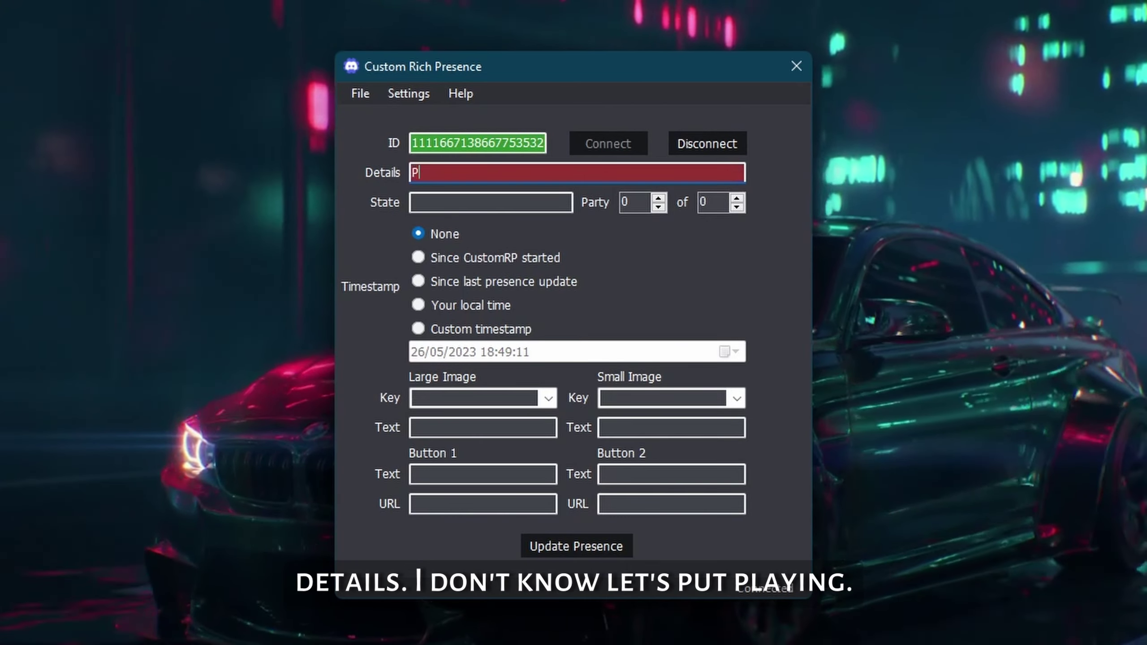
type("laying CS:GO")
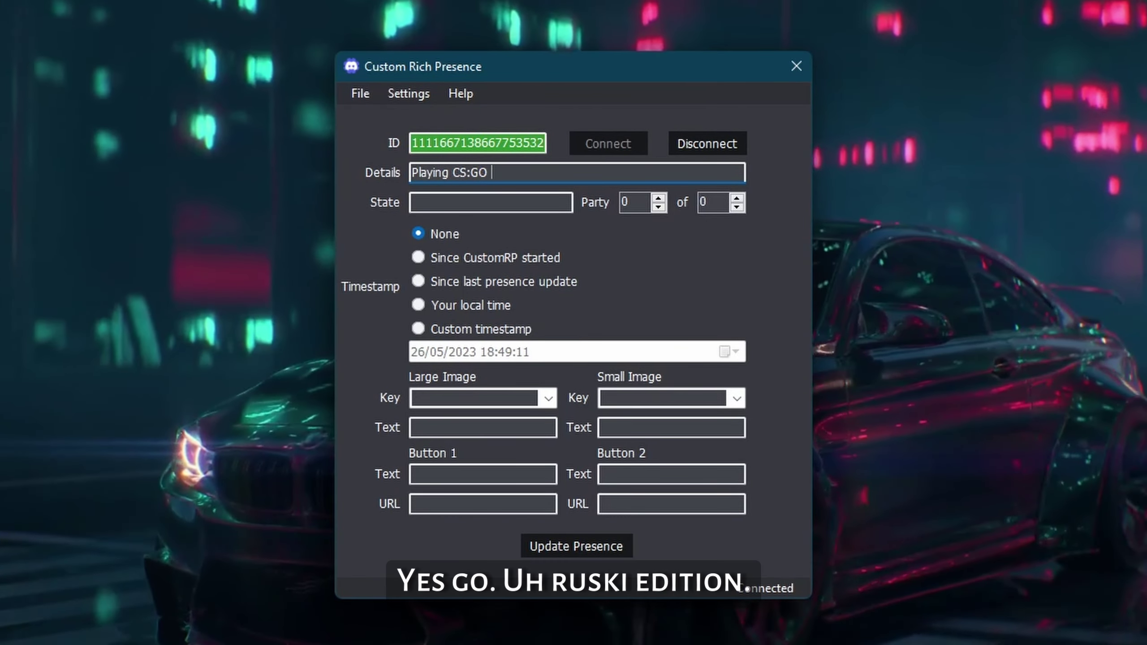
type(" Ruski Edition")
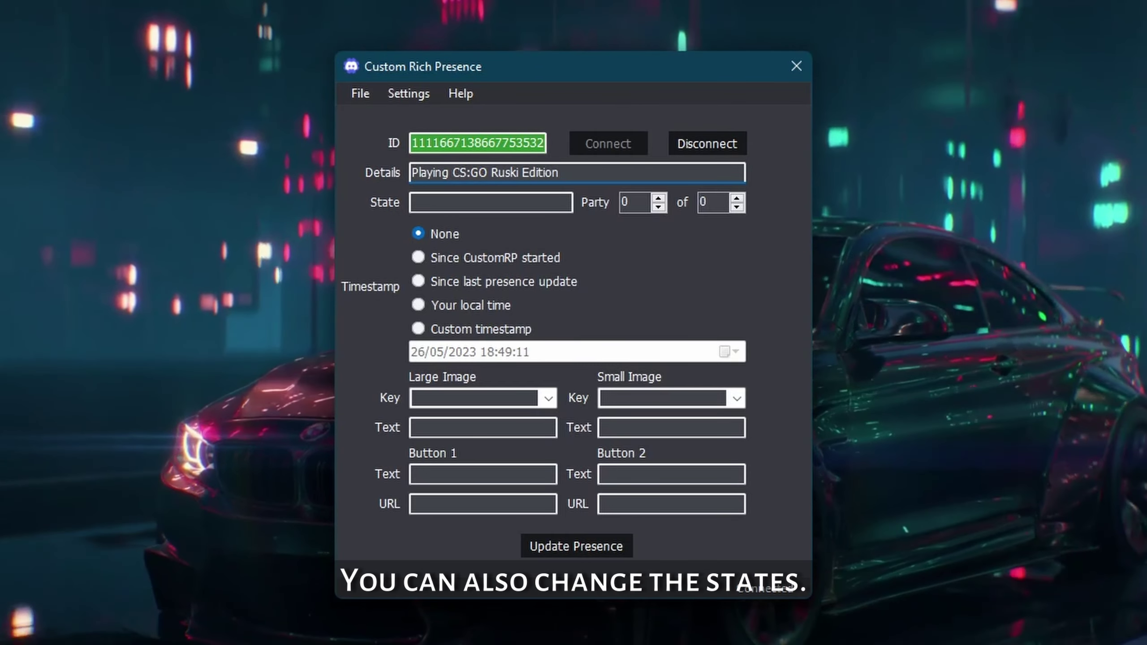
Set the presence state to "Losing 15-0".
left_click(517, 203)
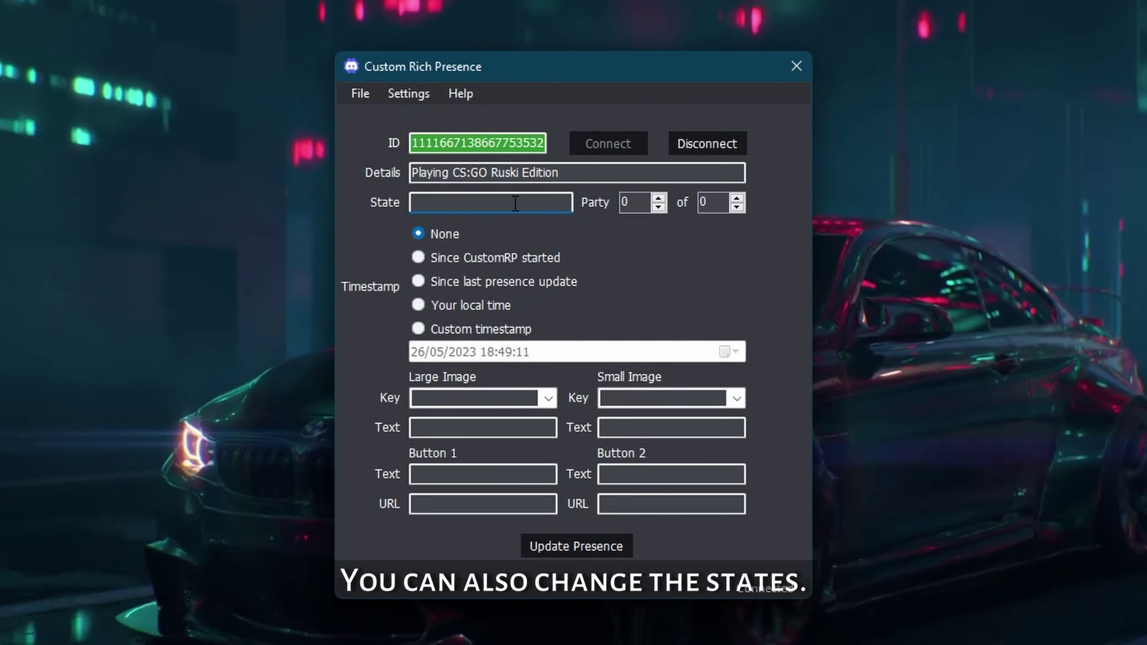
type("Losing 16-0")
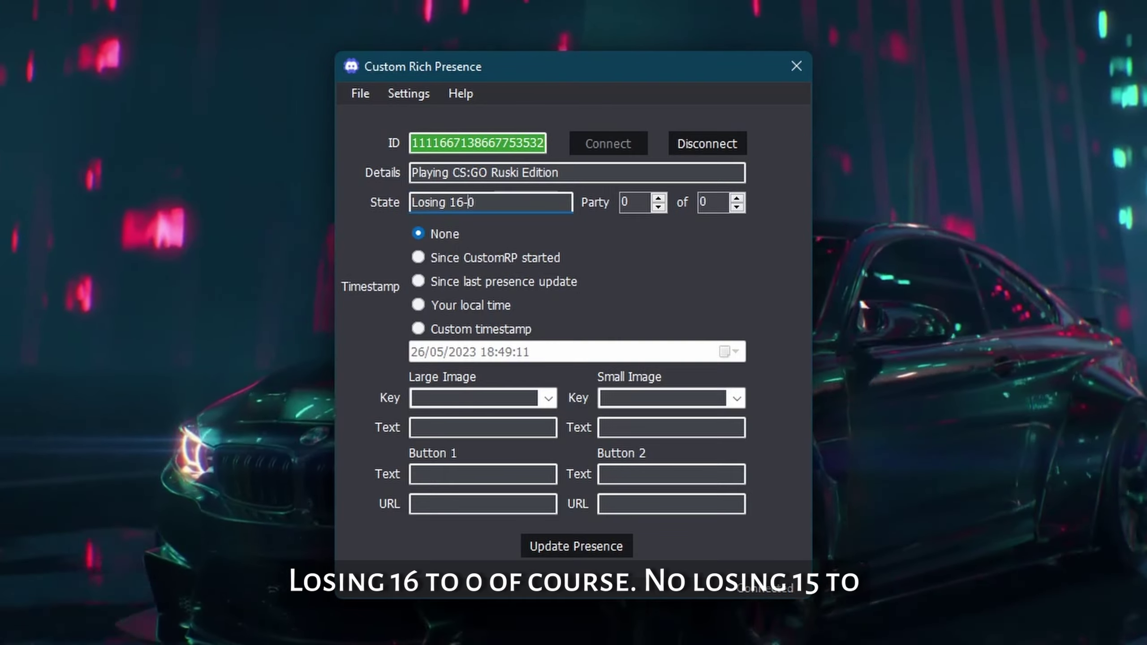
left_click(465, 202)
key("BackSpace")
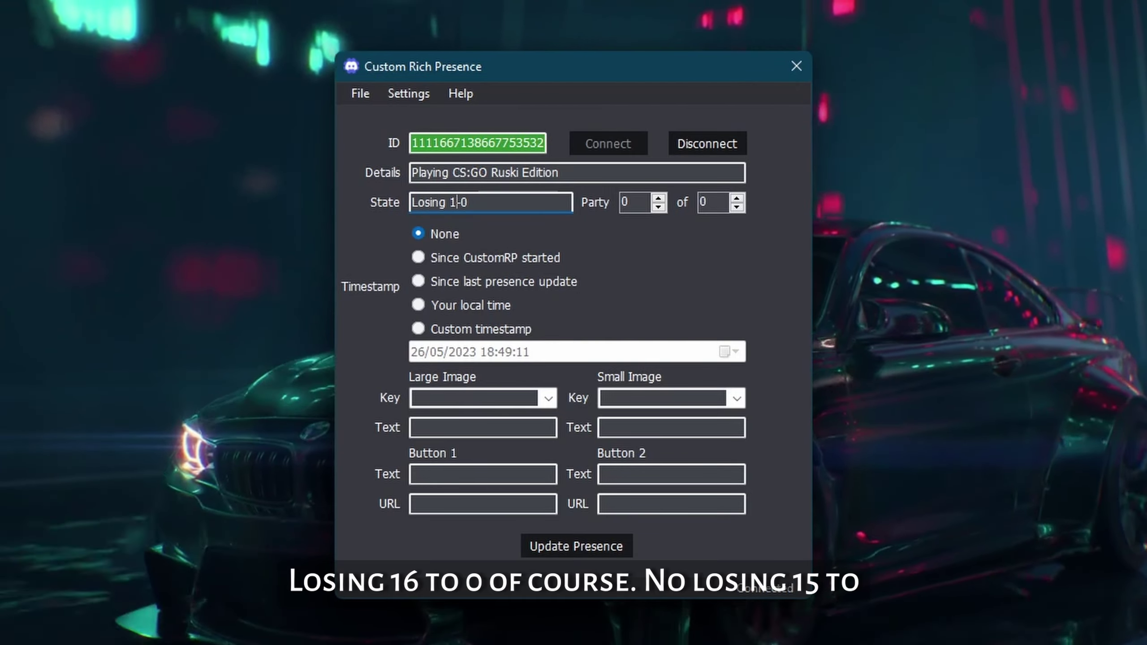
type("5")
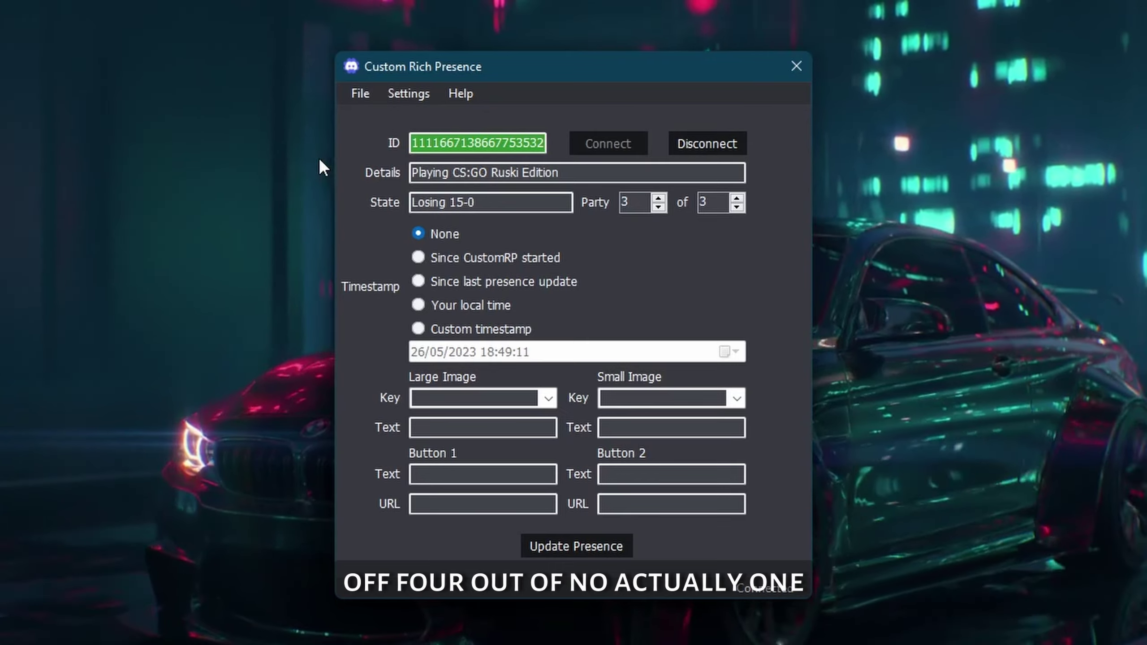
Set the party size to 1 of 5.
left_click(623, 202)
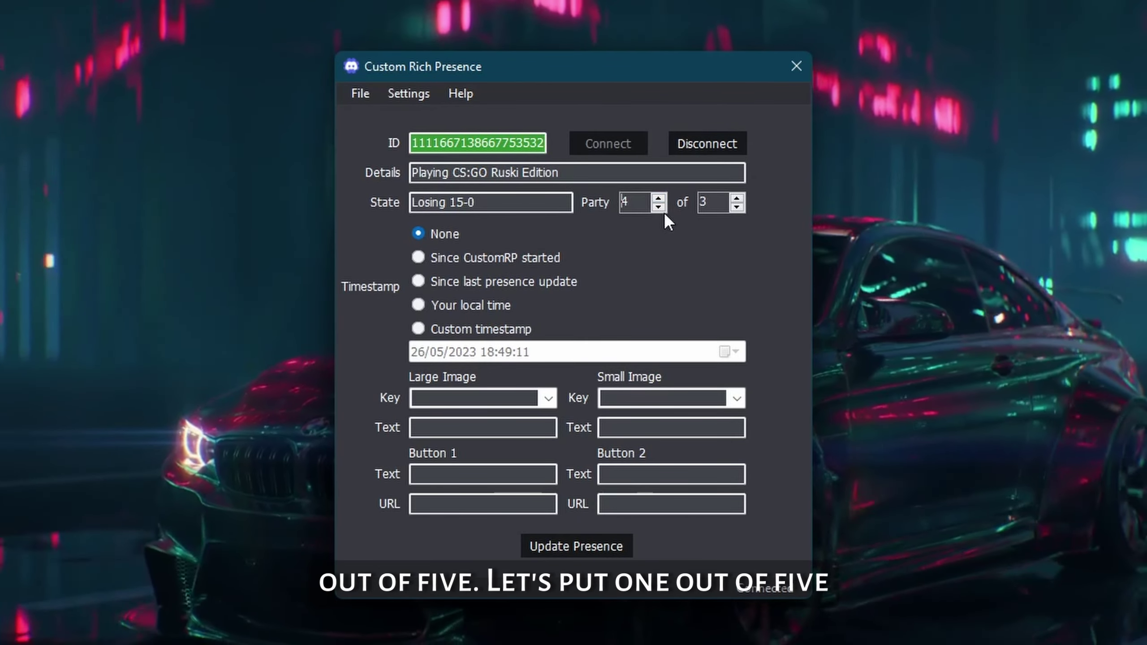
key("Tab")
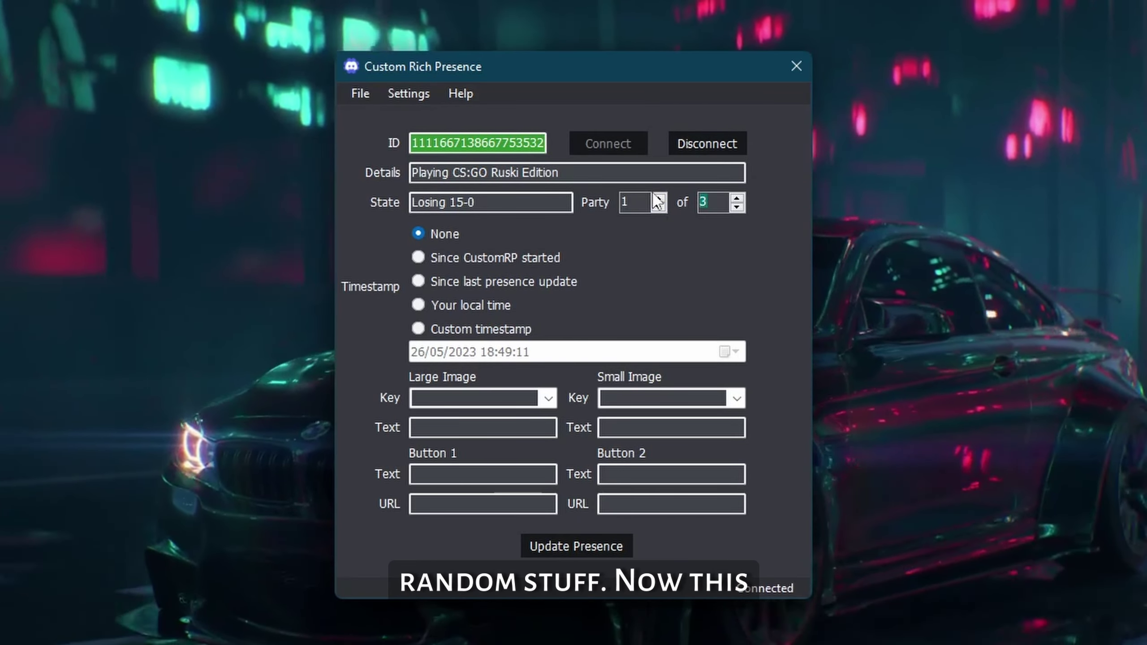
type("5")
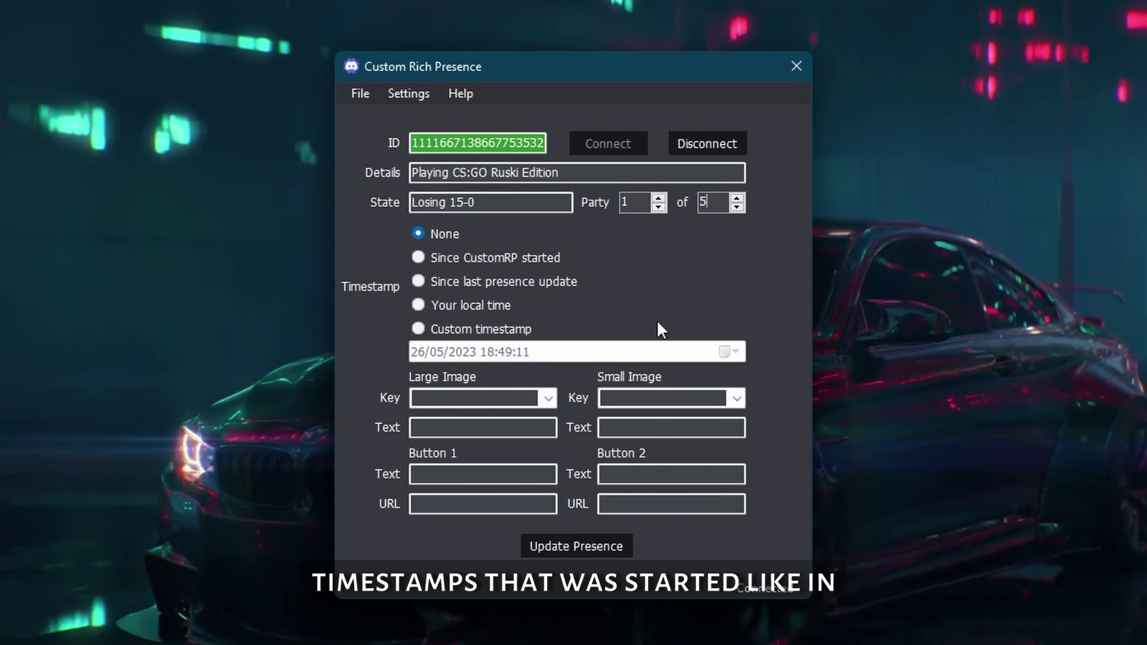
Switch the presence timestamp to a custom timestamp and set its date to 9 July 2010.
left_click(418, 329)
left_click(729, 351)
left_click(535, 379)
left_click(535, 379)
left_click(634, 379)
left_click(635, 379)
left_click(635, 379)
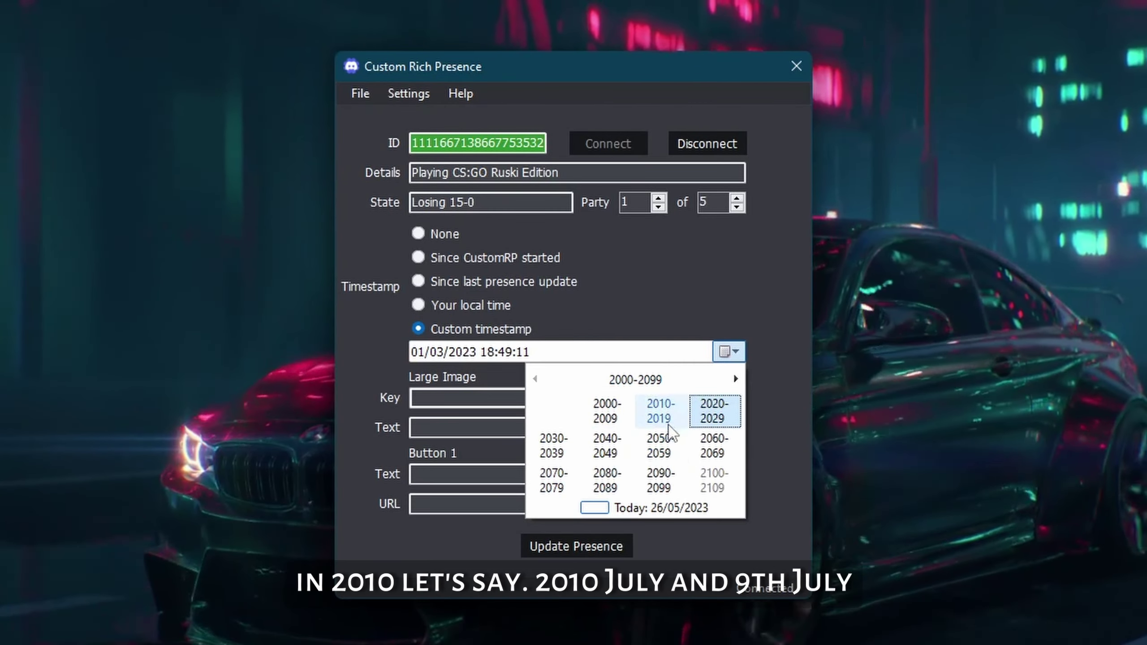
left_click(652, 409)
left_click(606, 409)
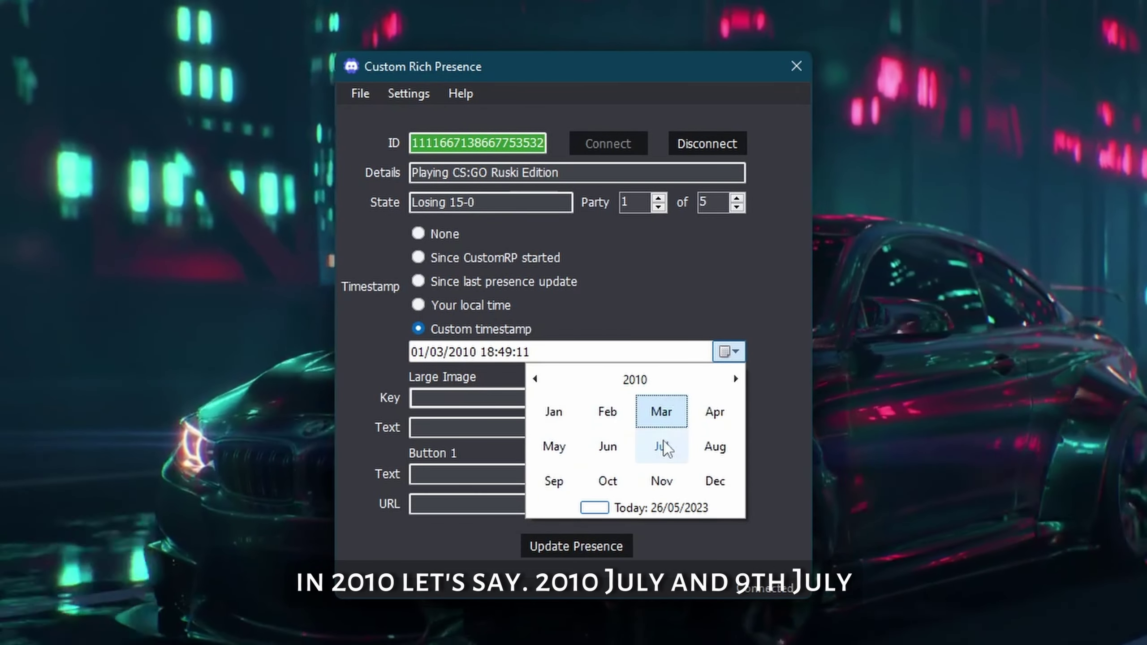
left_click(655, 443)
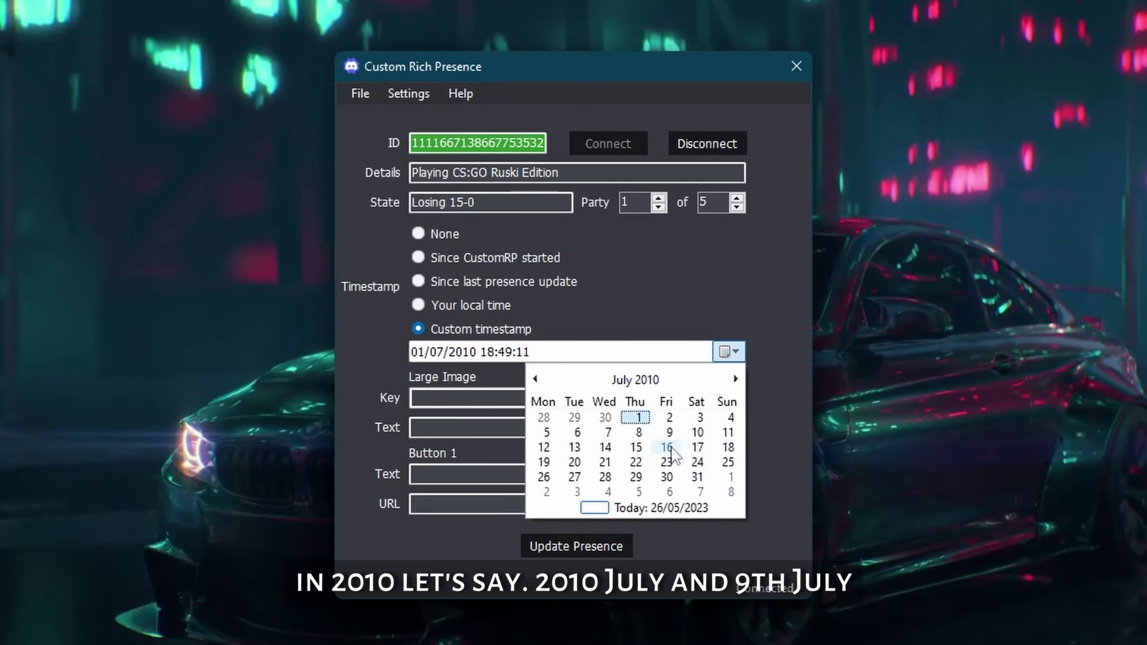
left_click(669, 433)
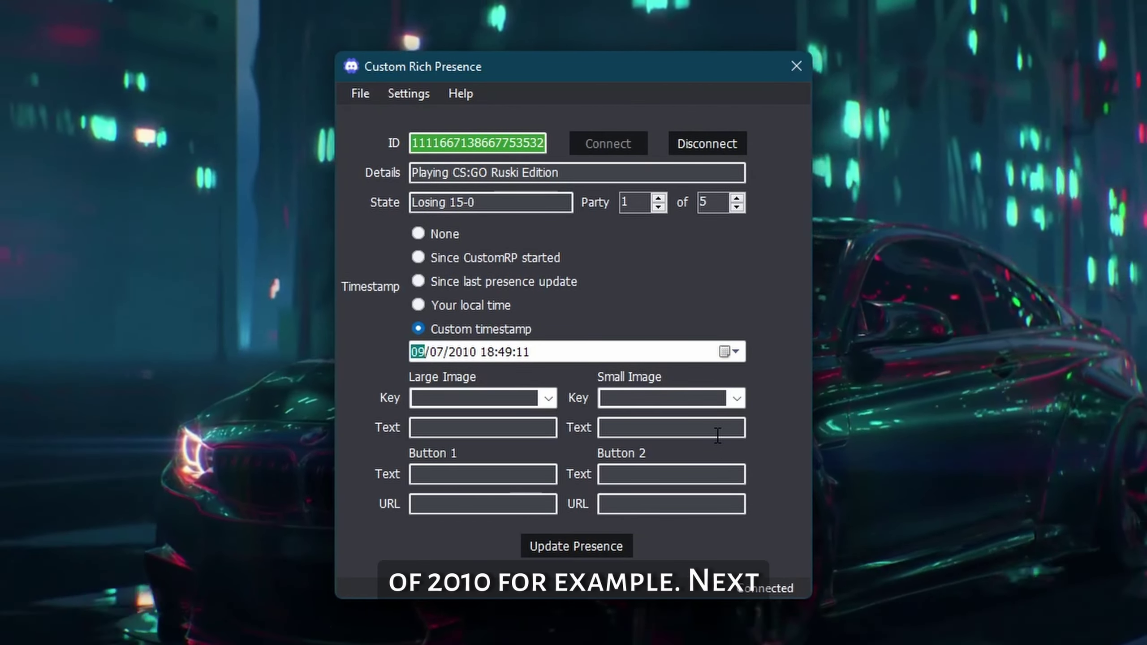
Switch to Discord and open the own profile card in the member list to check the activity.
left_click(522, 400)
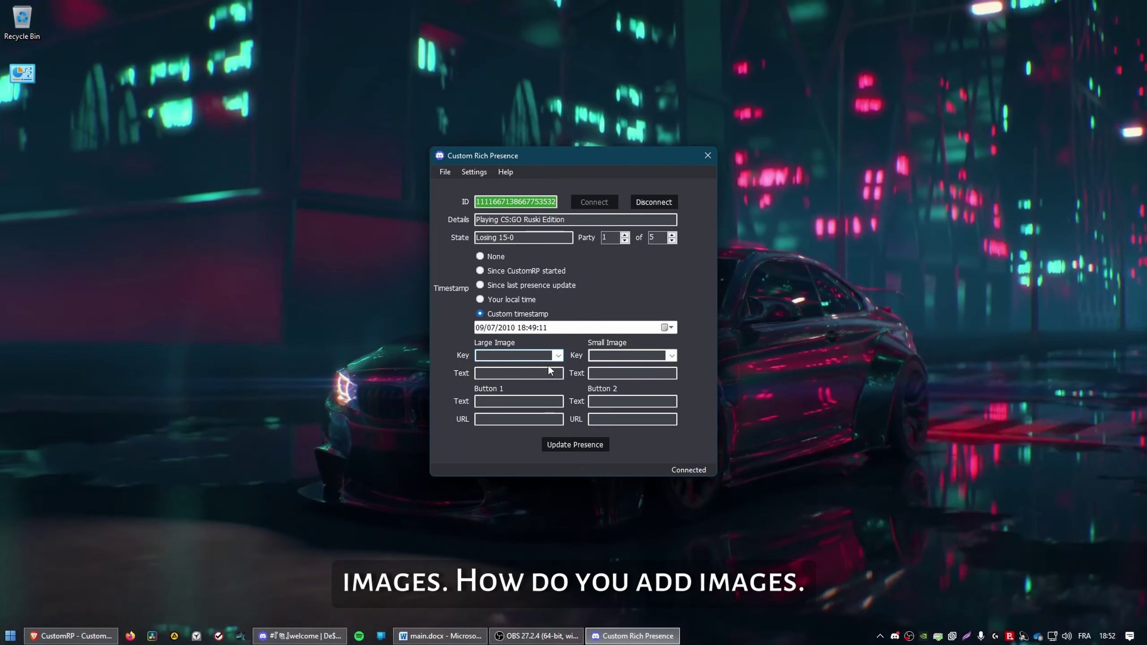
left_click(323, 636)
left_click(1043, 101)
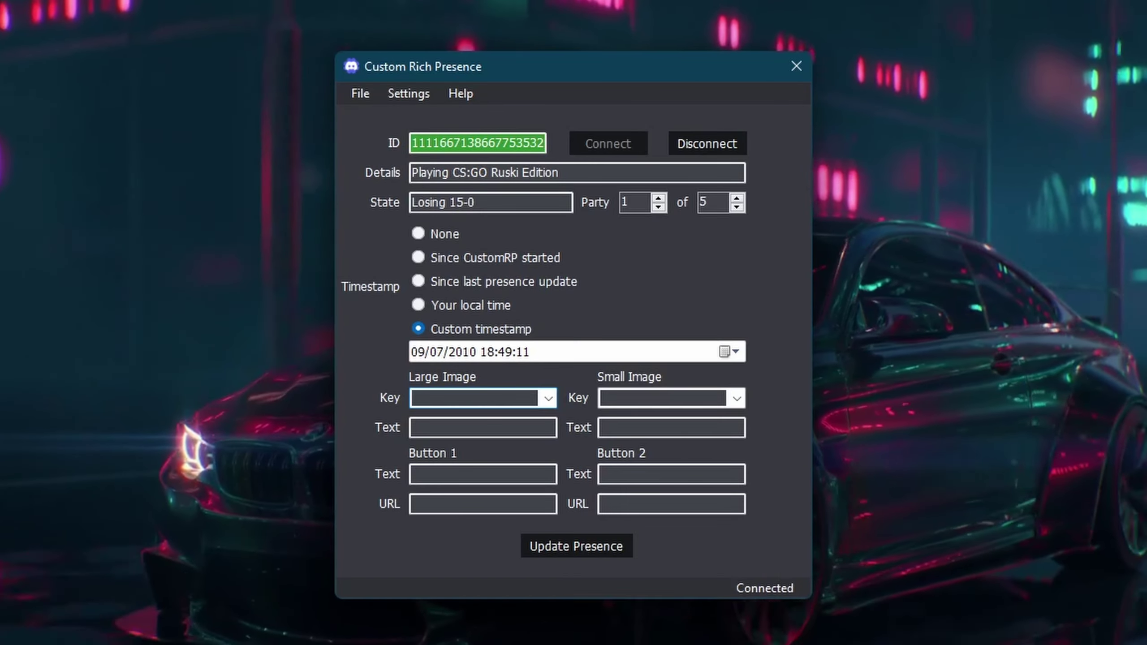
Update the presence in Custom Rich Presence and check the key lists of the large and small images.
left_click(577, 544)
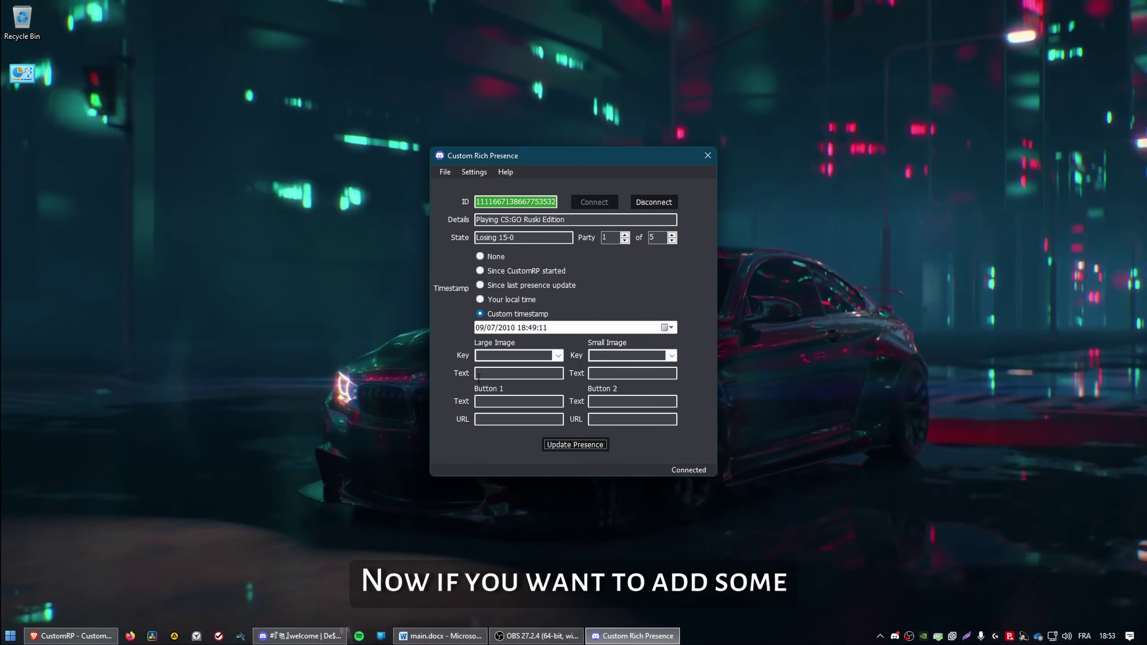
left_click(516, 357)
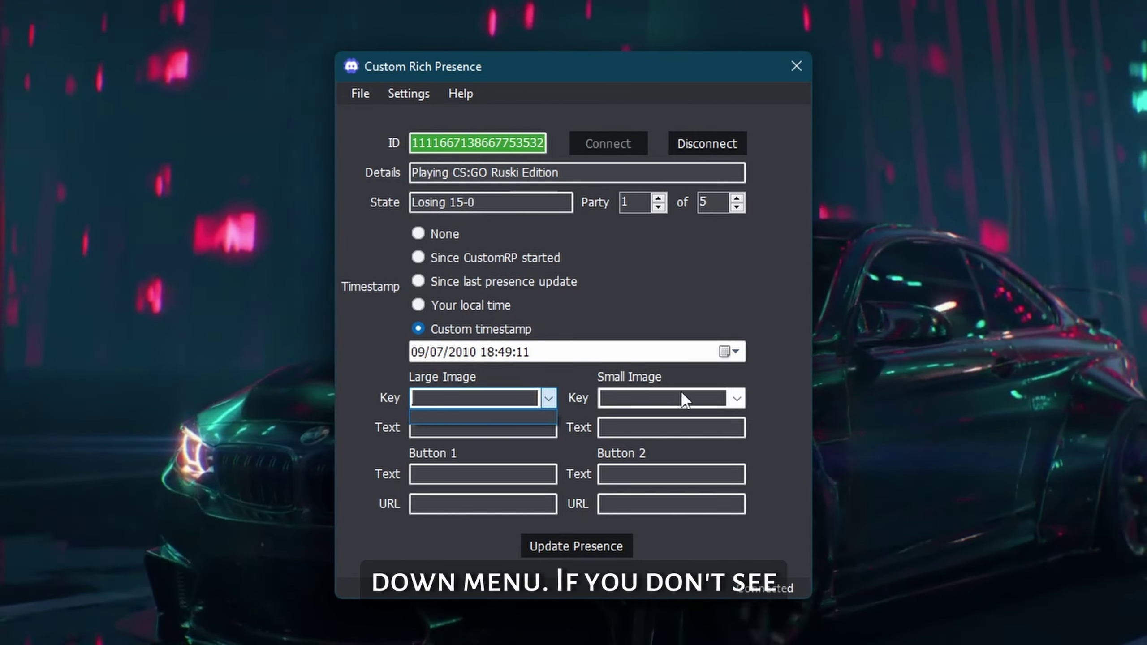
left_click(735, 398)
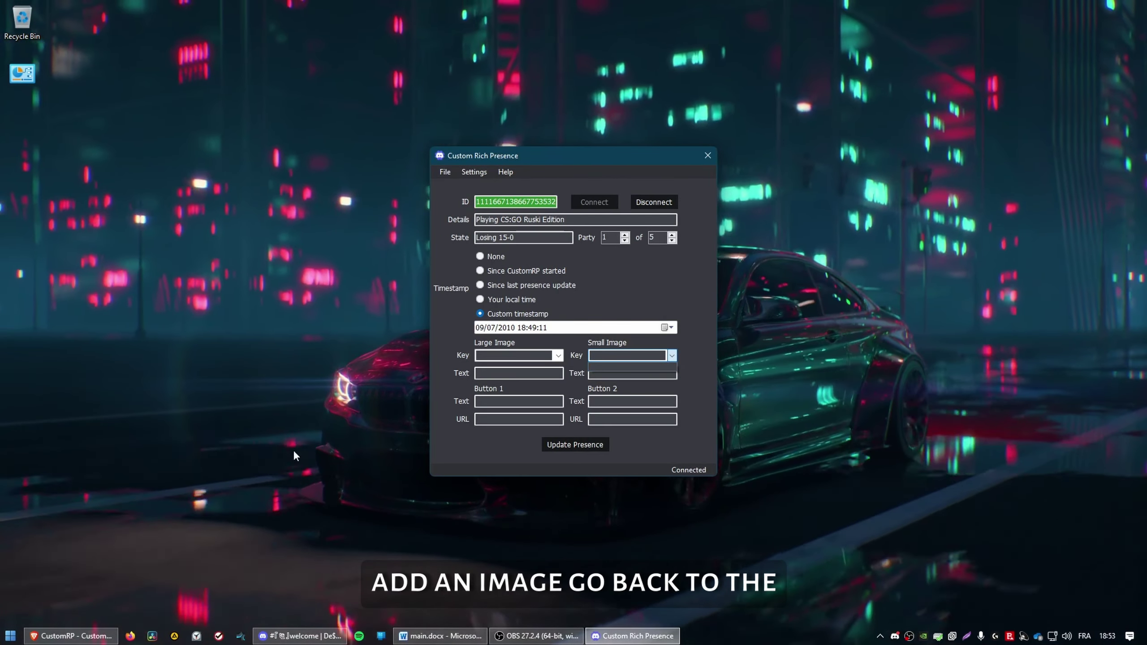
Open the application's Rich Presence art assets in the Discord Developer Portal and set Logo.png as the cover image.
left_click(72, 636)
left_click(235, 7)
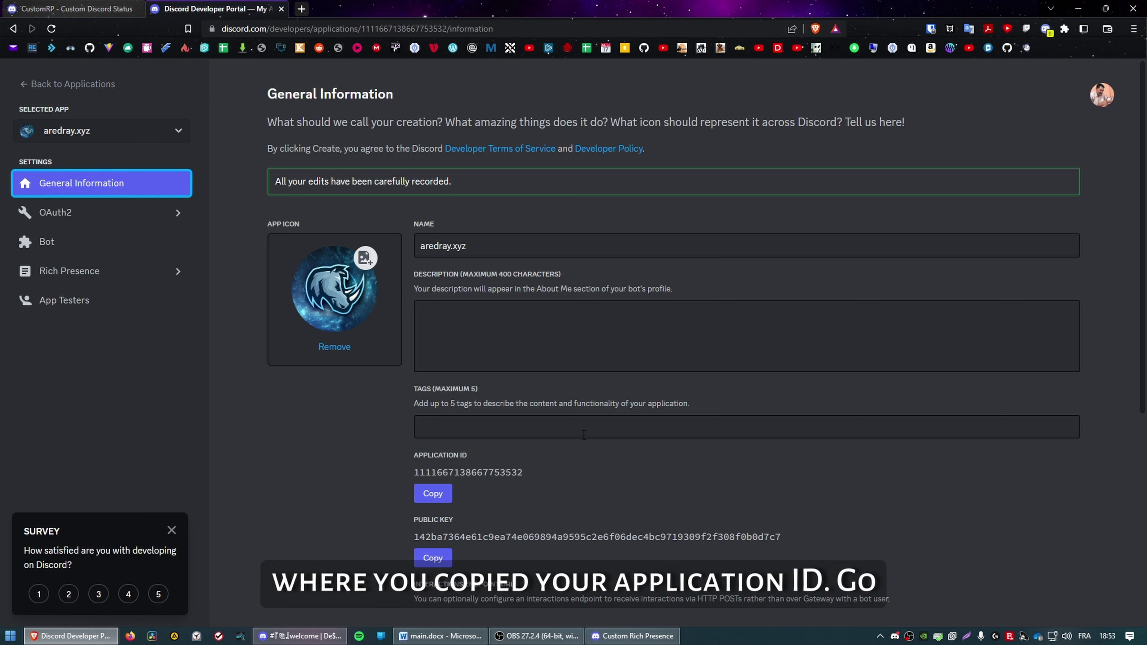
left_click(105, 278)
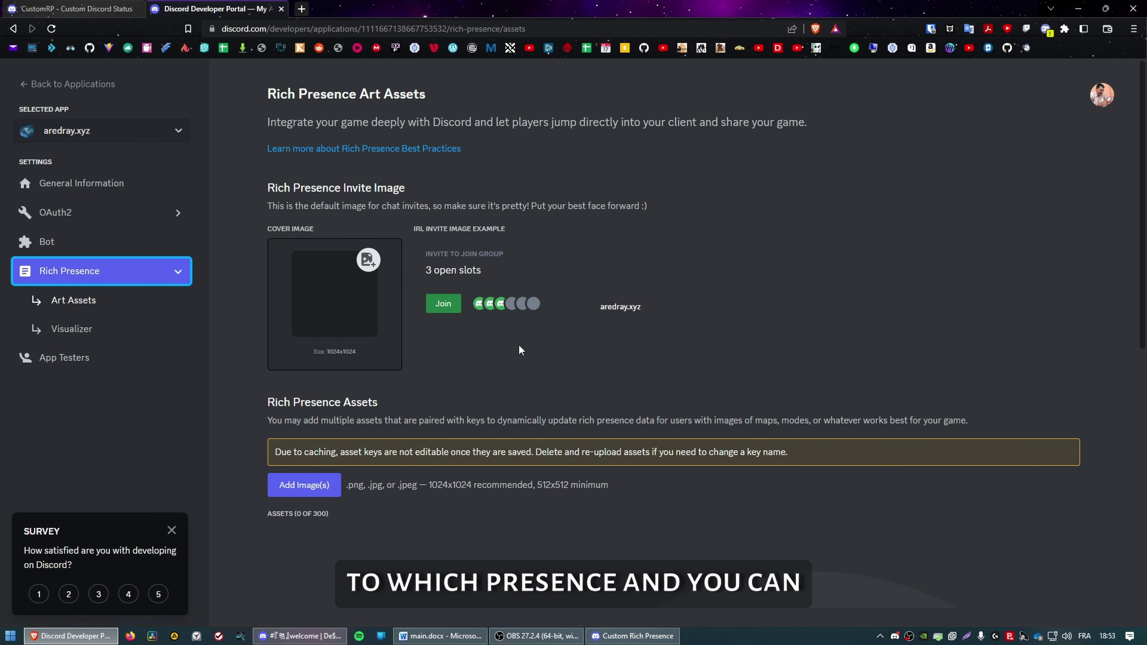
left_click(351, 320)
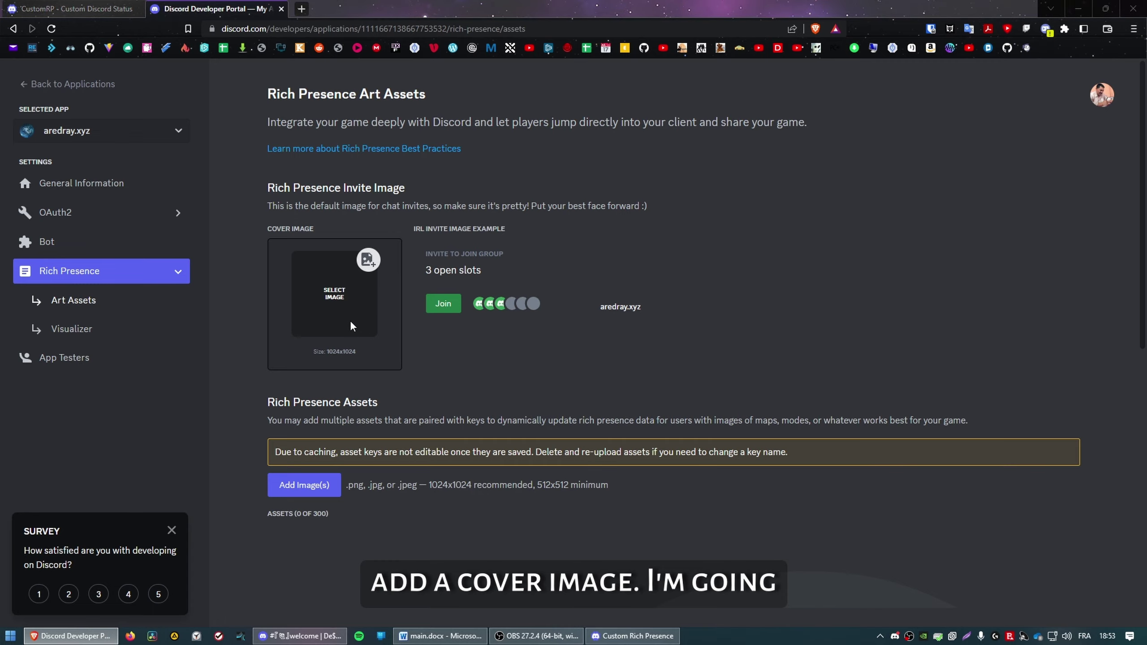
double_click(813, 113)
Add Logo.png and round_logo.png as Rich Presence assets, keep their key names, and save the changes.
scroll(379, 320, "down", 5)
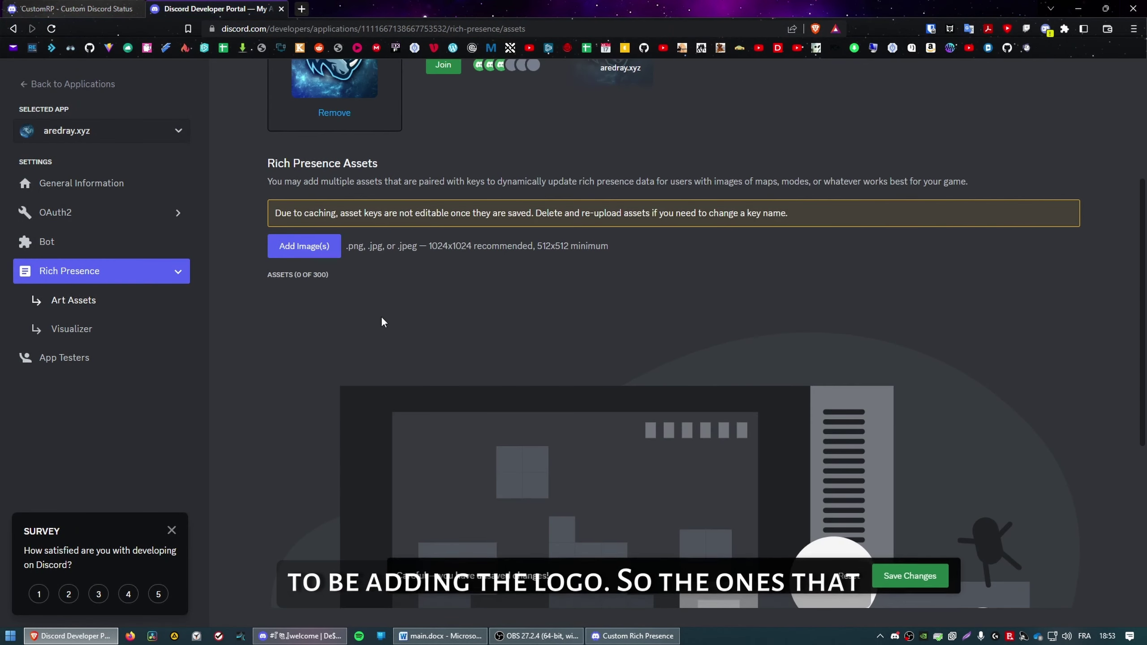
left_click(617, 636)
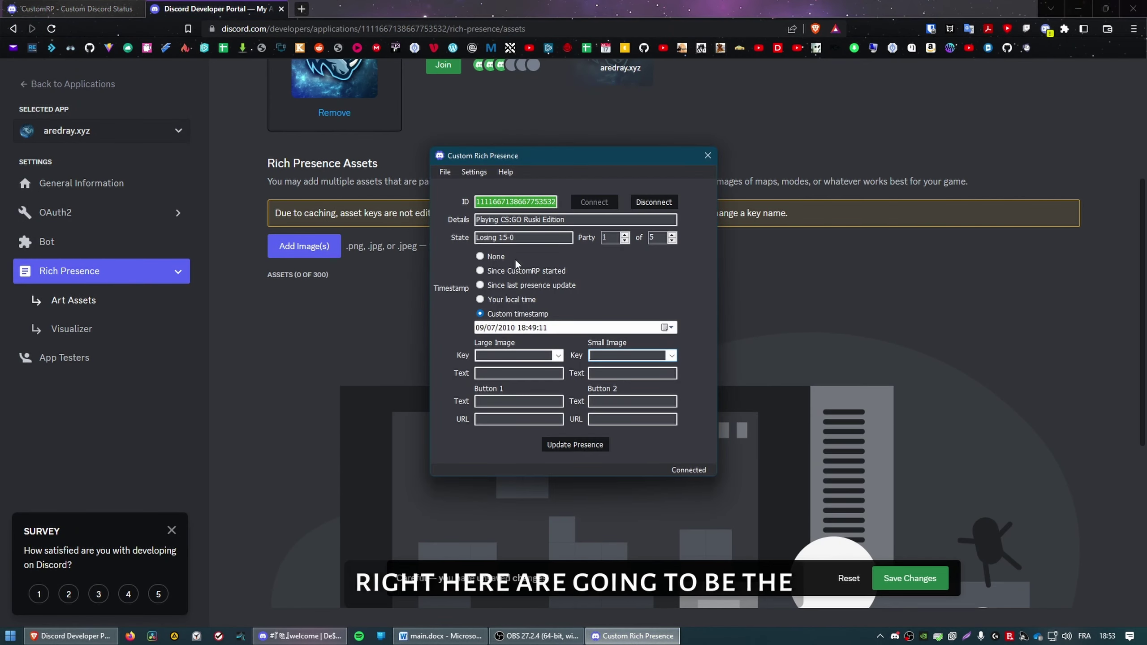
left_click(390, 207)
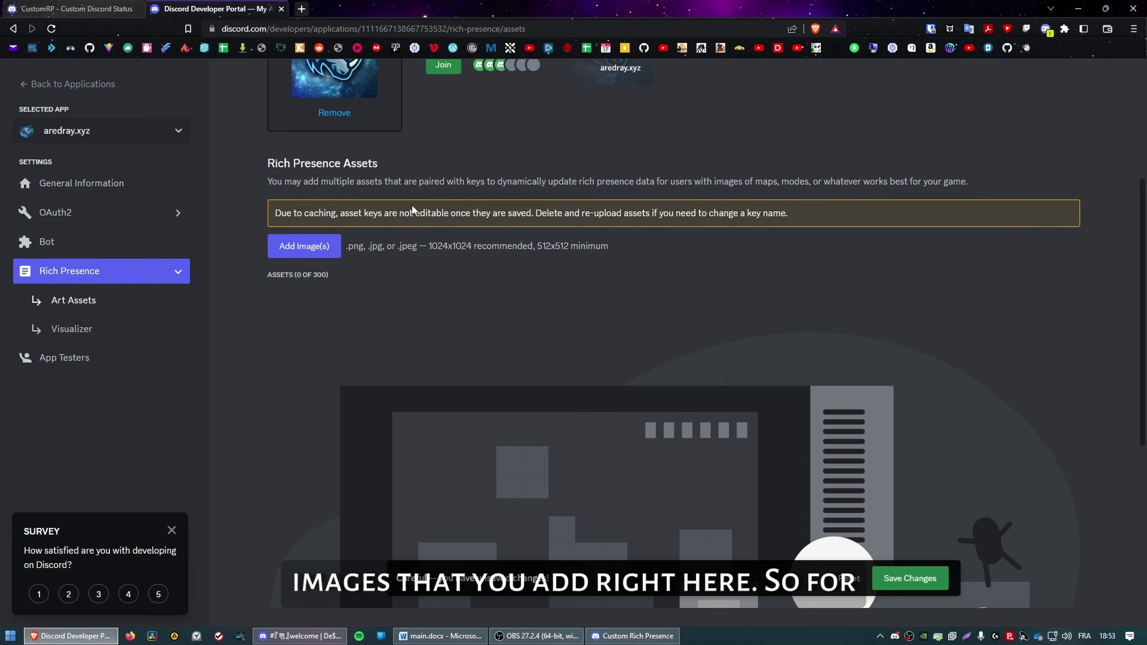
left_click(304, 246)
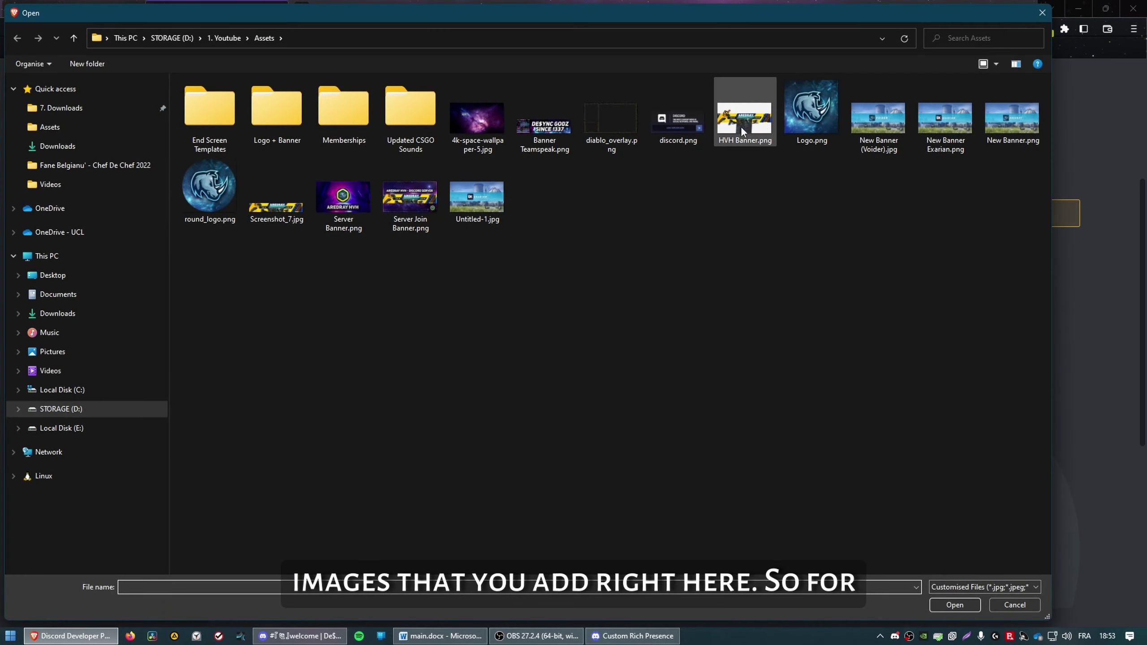
double_click(795, 115)
left_click(323, 428)
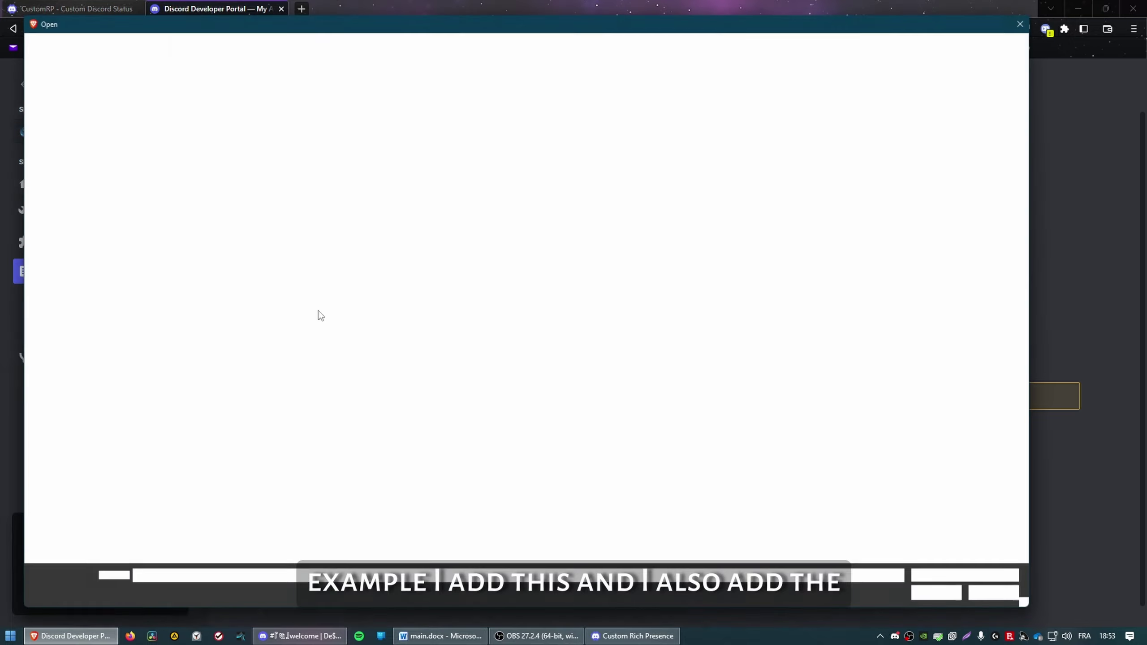
double_click(210, 190)
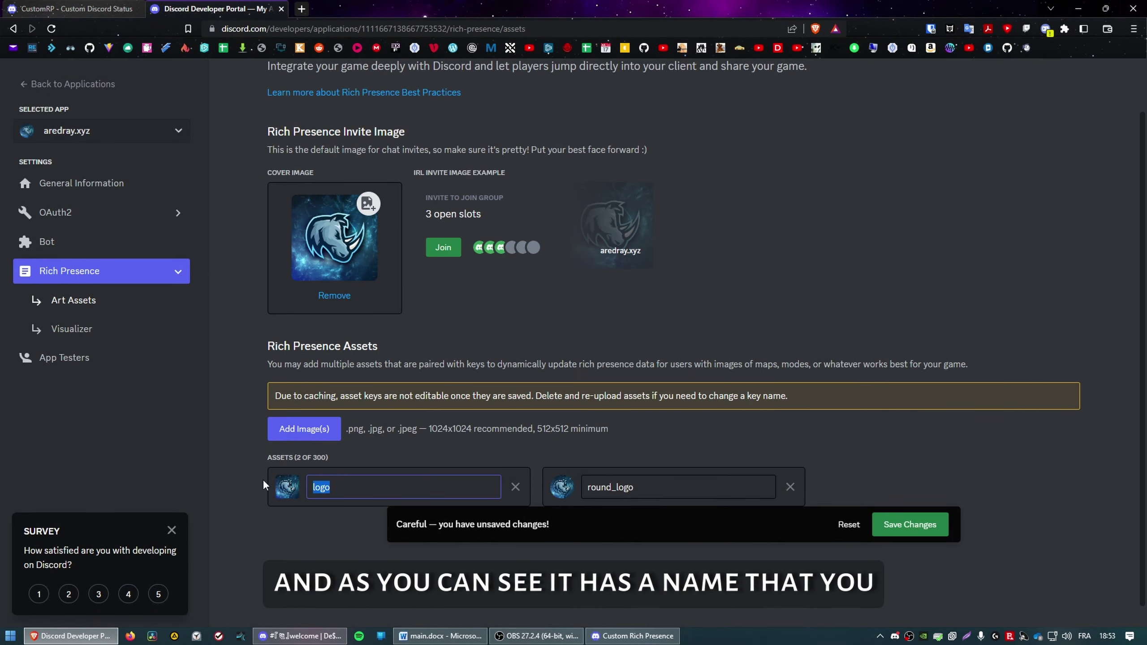
double_click(673, 495)
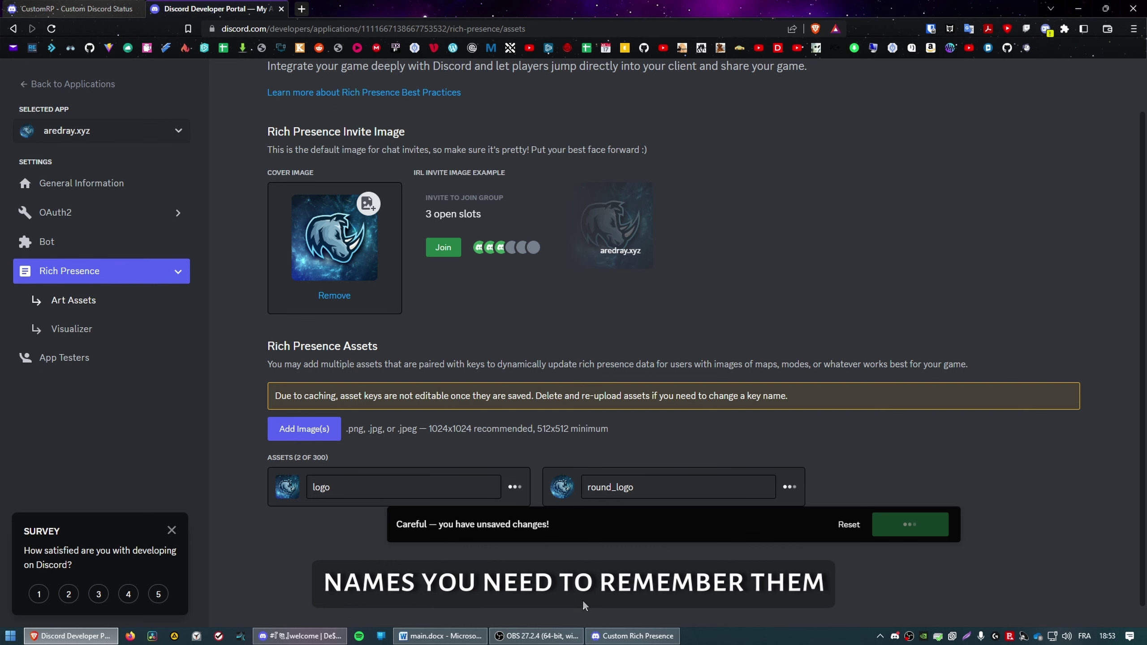
Switch to Custom Rich Presence, look for the uploaded images in the Large Image key list, and update the presence.
left_click(632, 636)
left_click(559, 356)
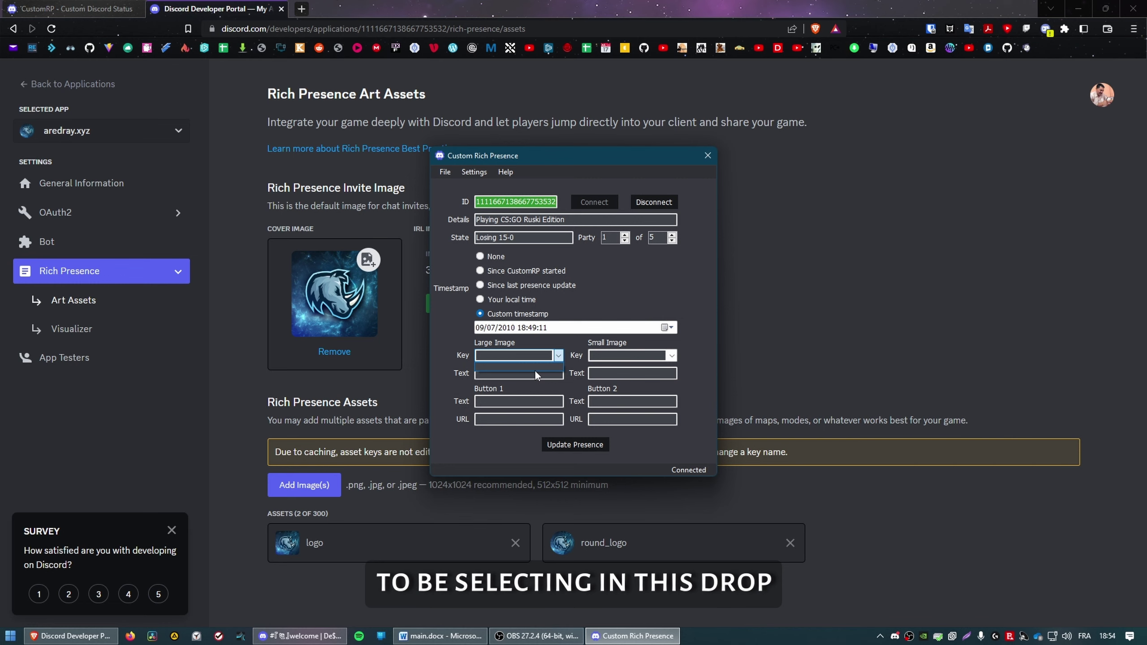
left_click(538, 366)
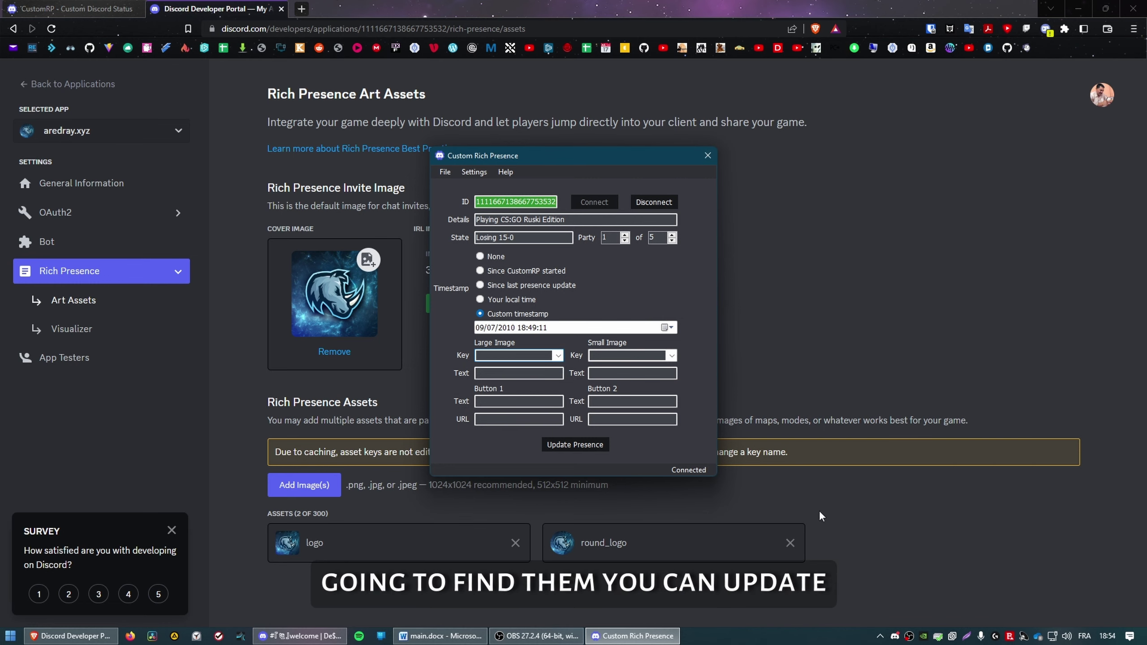
left_click(586, 443)
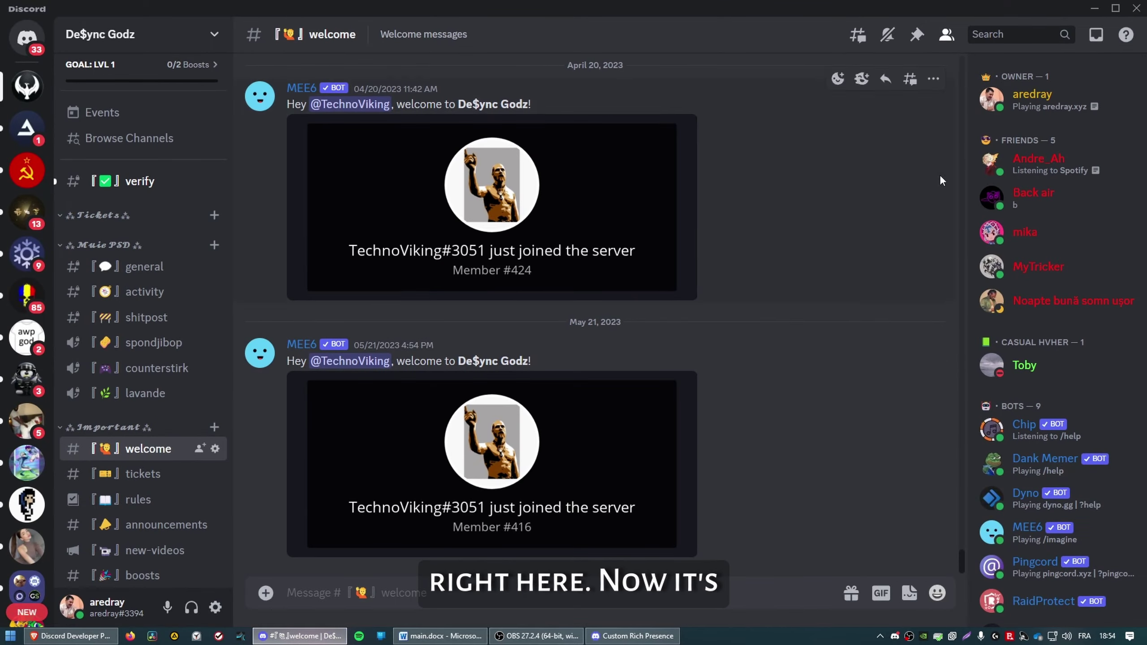
Check the own Discord profile card for the image and recheck the Large Image key in Custom Rich Presence.
left_click(1032, 96)
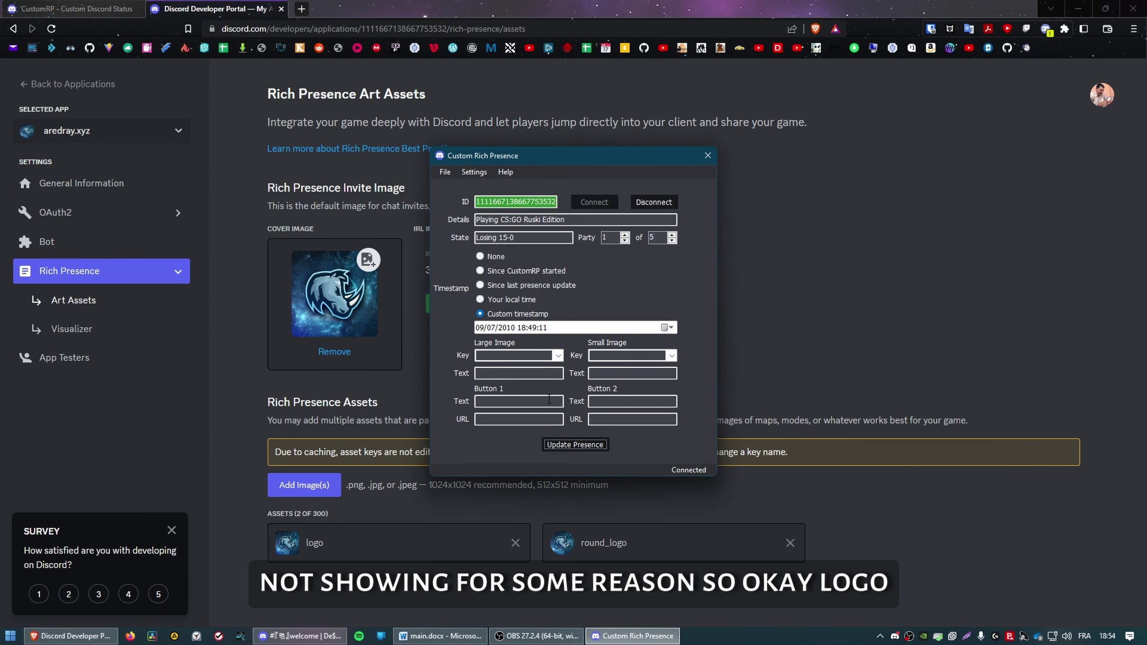
left_click(525, 367)
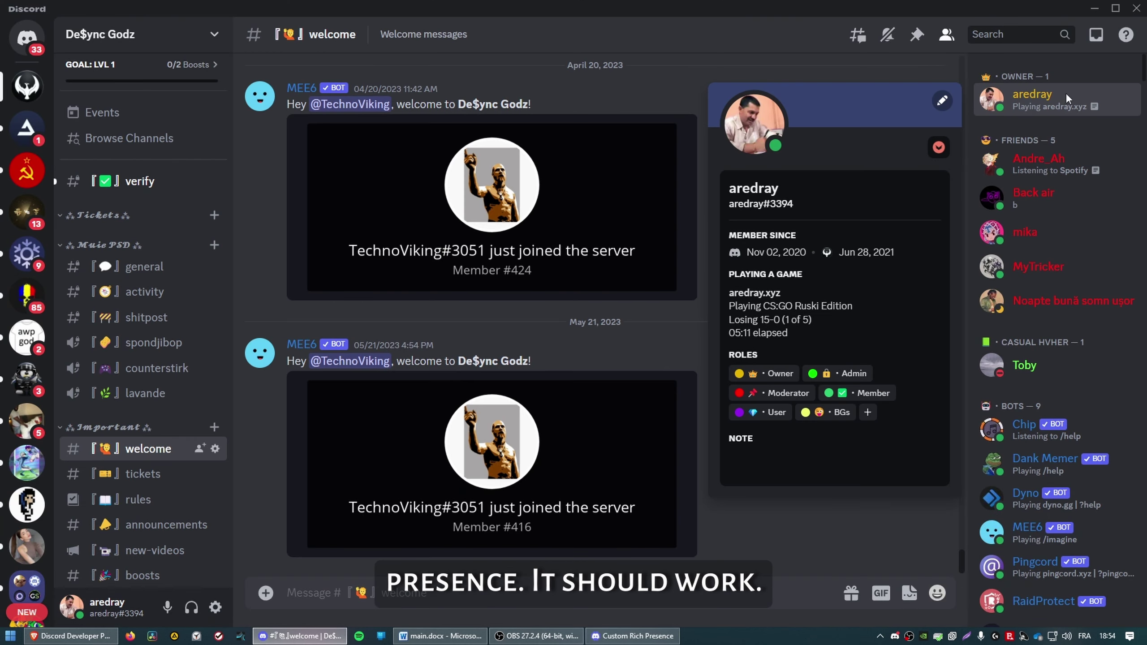
left_click(704, 332)
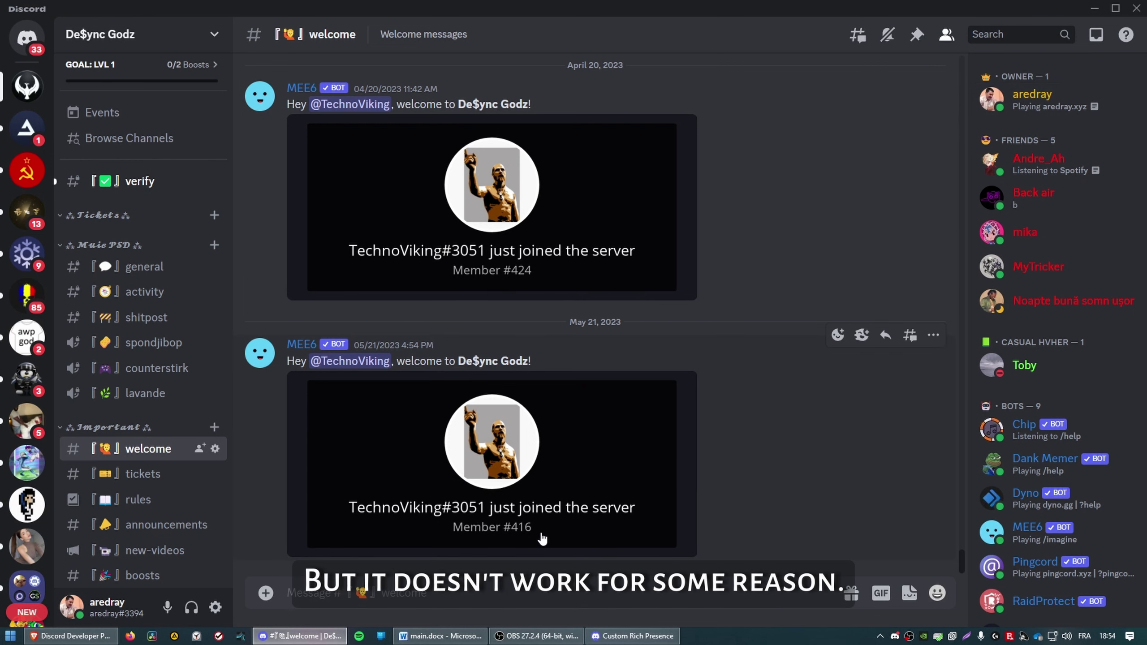
Review the saved art assets in the Developer Portal and update the presence again in Custom Rich Presence.
left_click(70, 636)
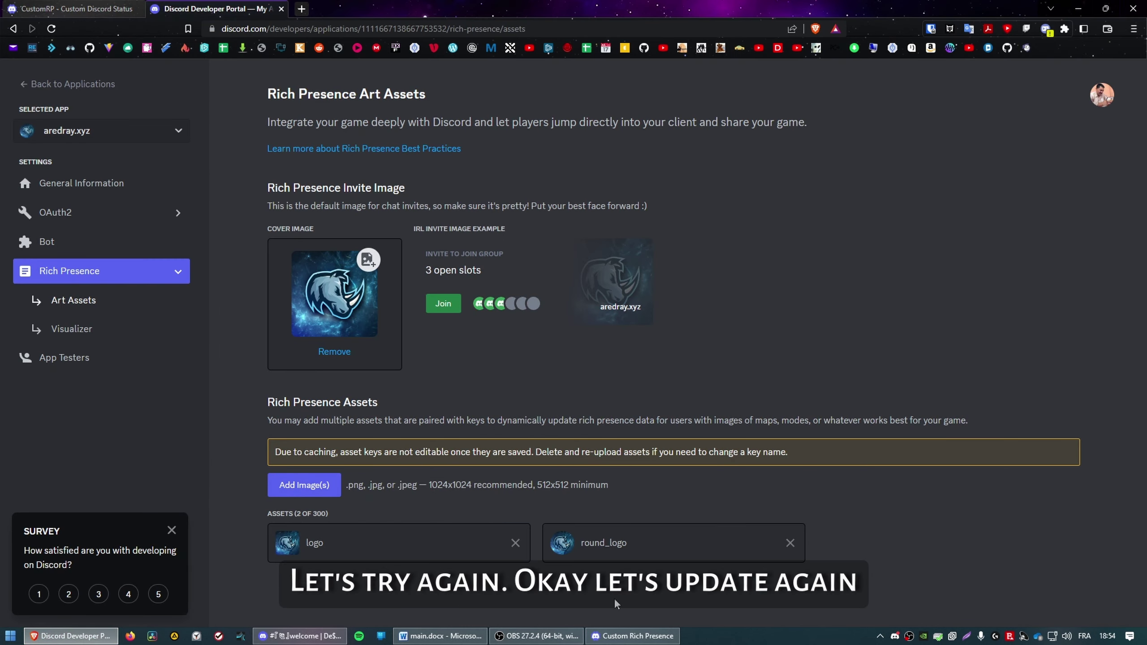
left_click(617, 636)
left_click(571, 443)
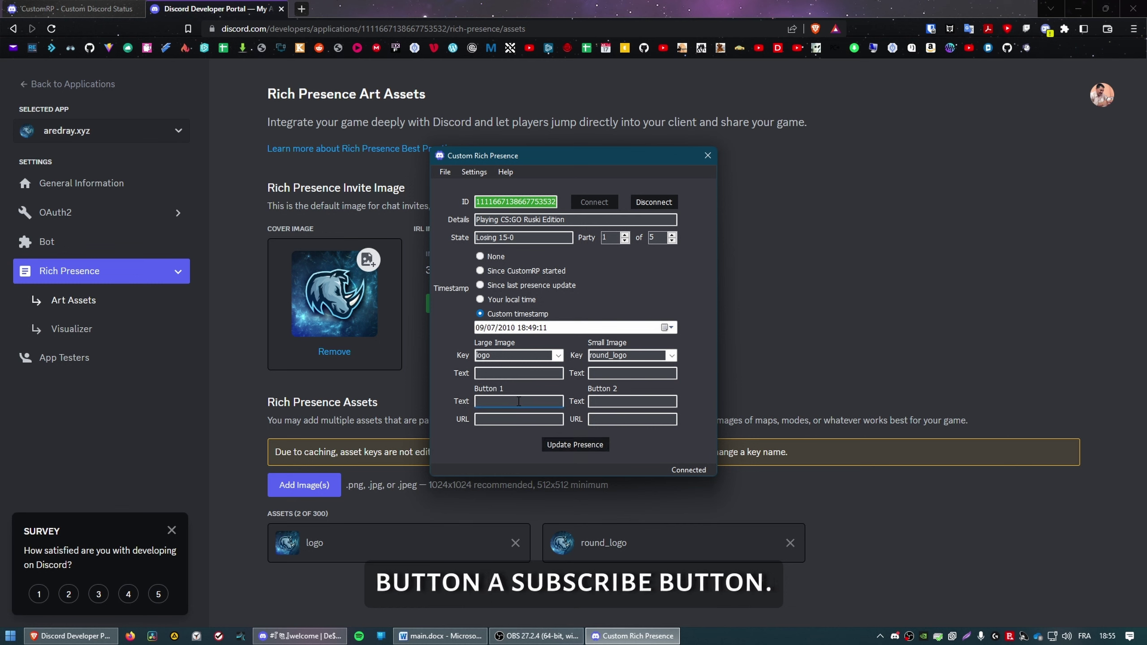
Enter a subscribe label as the text of Button 1.
type("S")
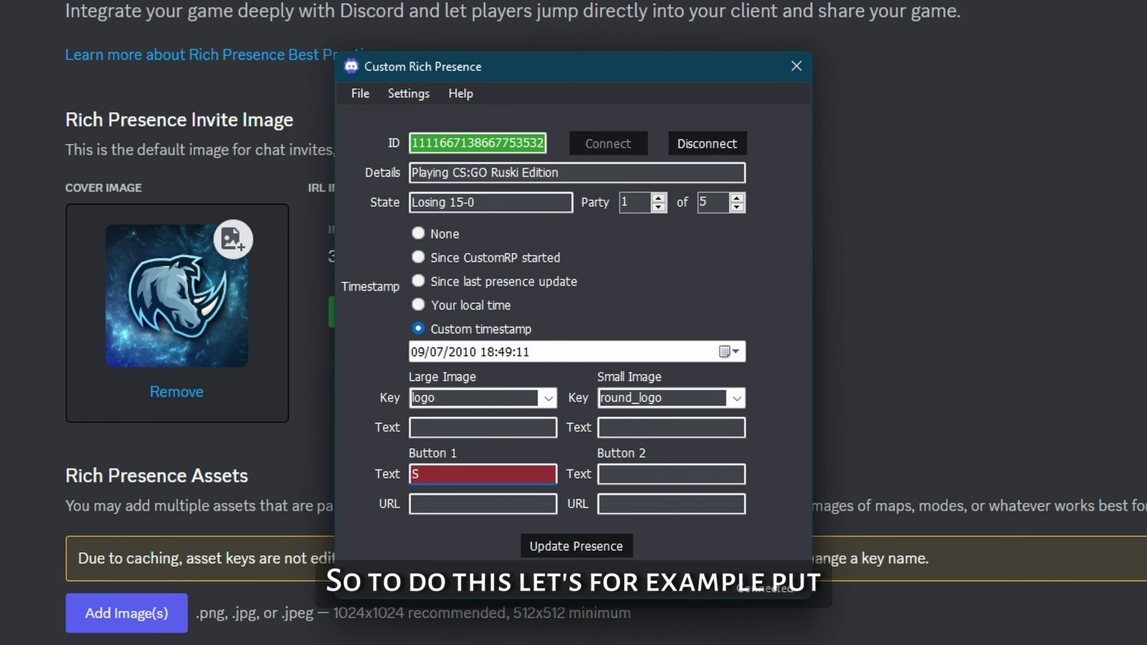
type("ubscr")
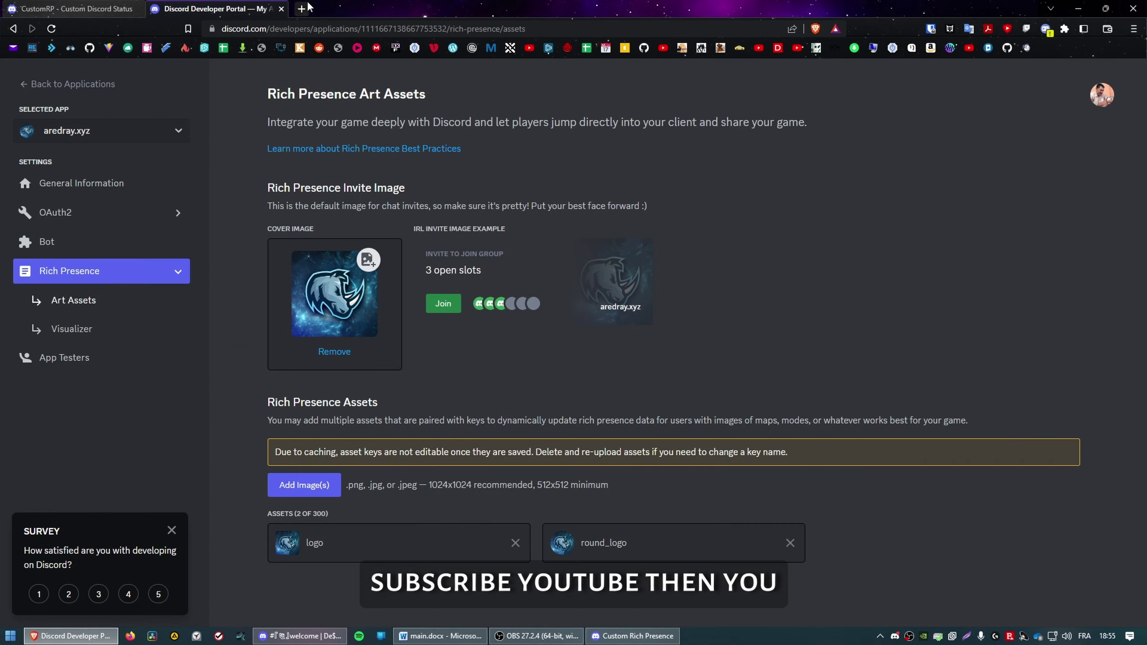
Open youtube.com in a new browser tab, go to the own channel page, and copy its URL.
left_click(311, 8)
type("youtube.com")
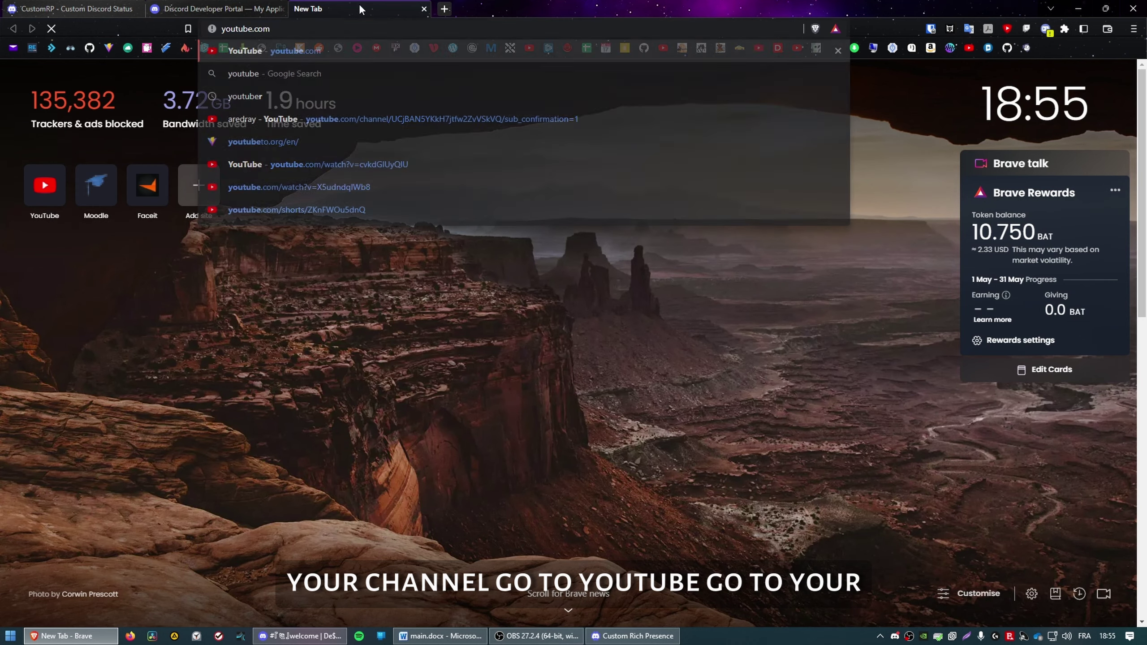
key("Return")
left_click(1105, 81)
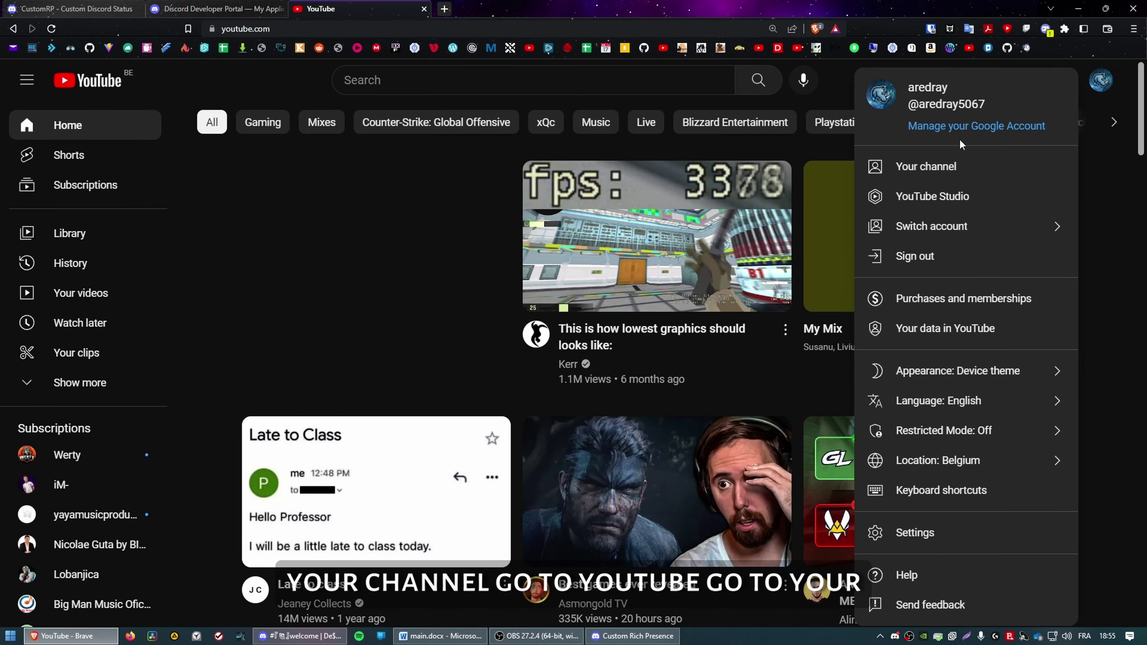
left_click(961, 166)
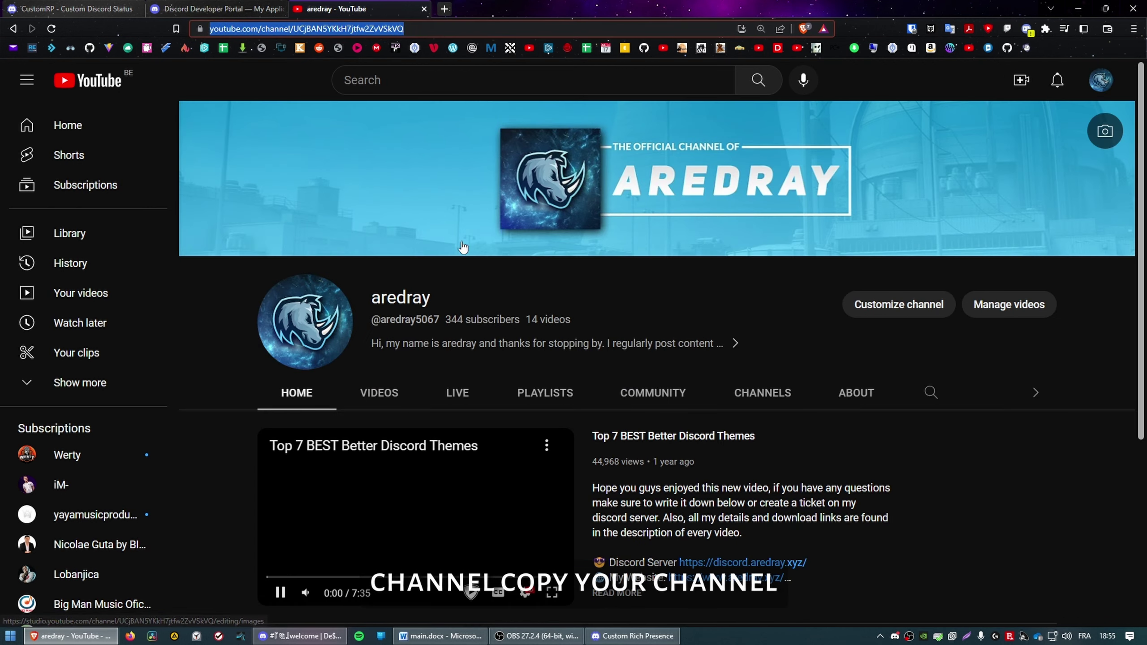
Search the web in a new browser tab for "sub confirmatio 1".
left_click(445, 9)
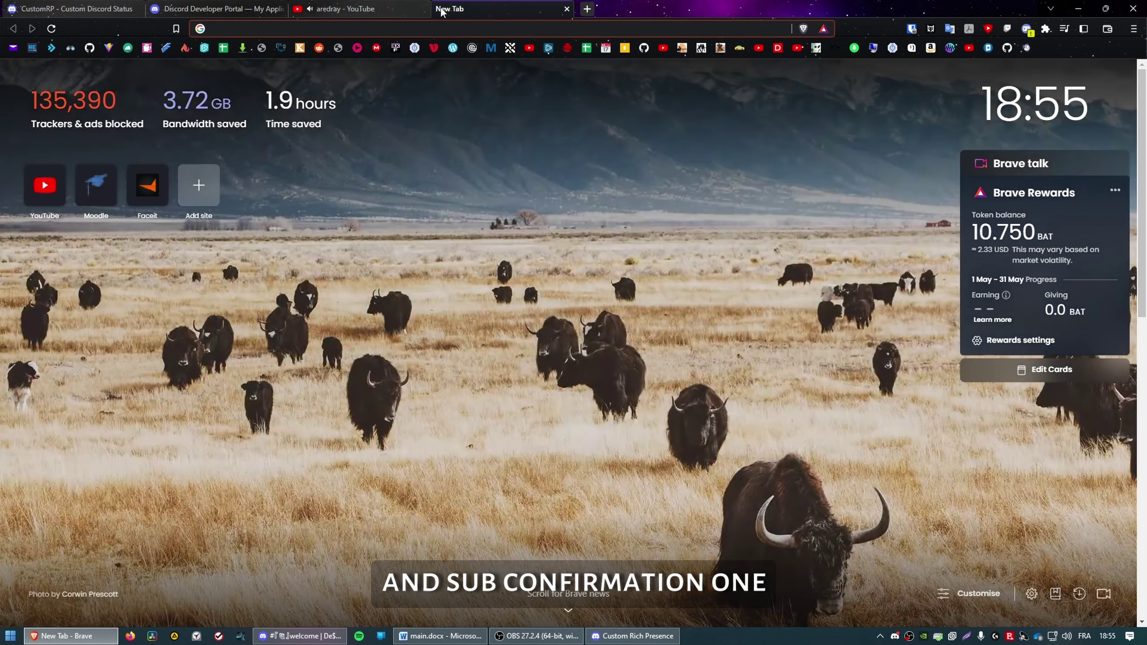
type("sub confirmatio 1")
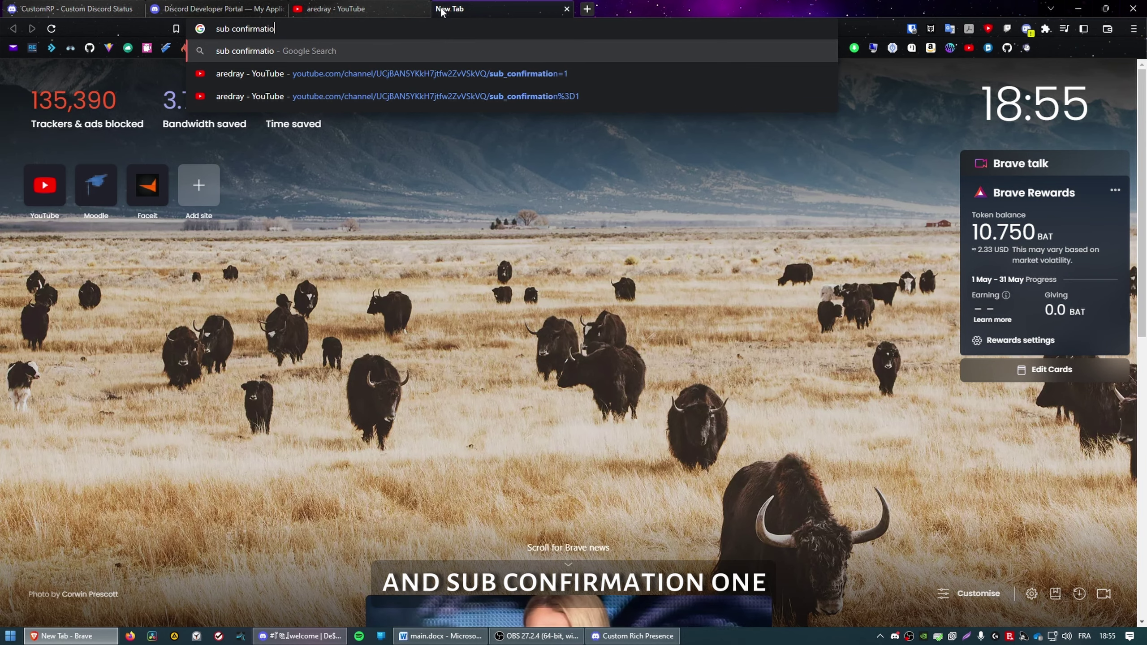
key("Return")
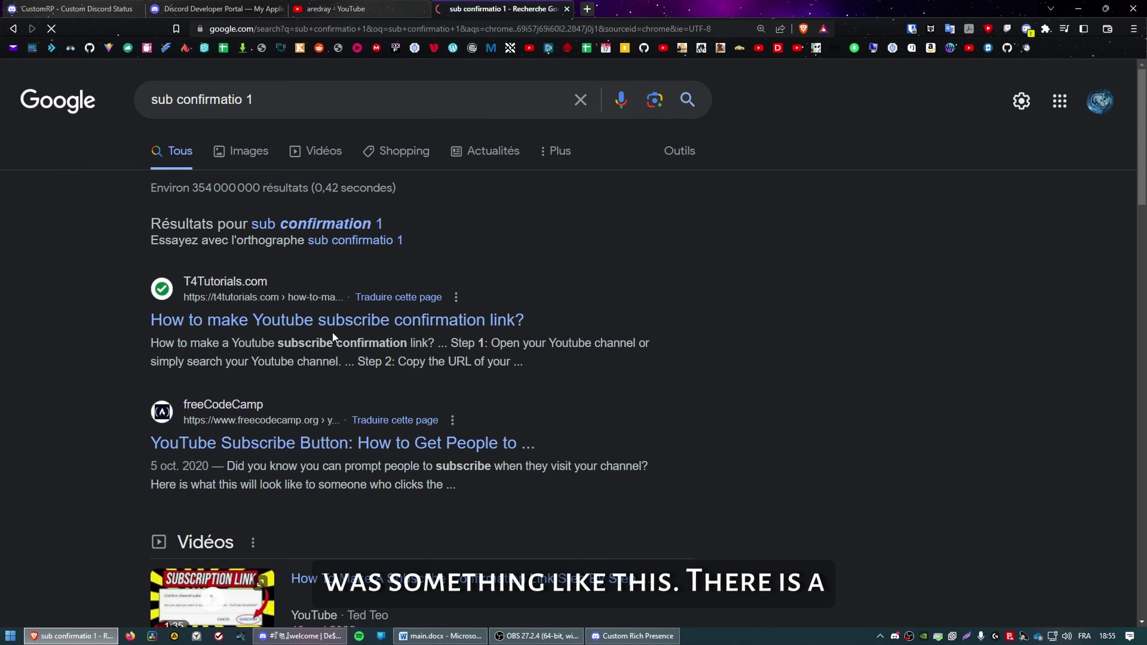
Open the T4Tutorials article on making a YouTube subscribe confirmation link and find the instructions for adding ?sub_confirmation=1.
left_click(330, 324)
scroll(431, 343, "down", 10)
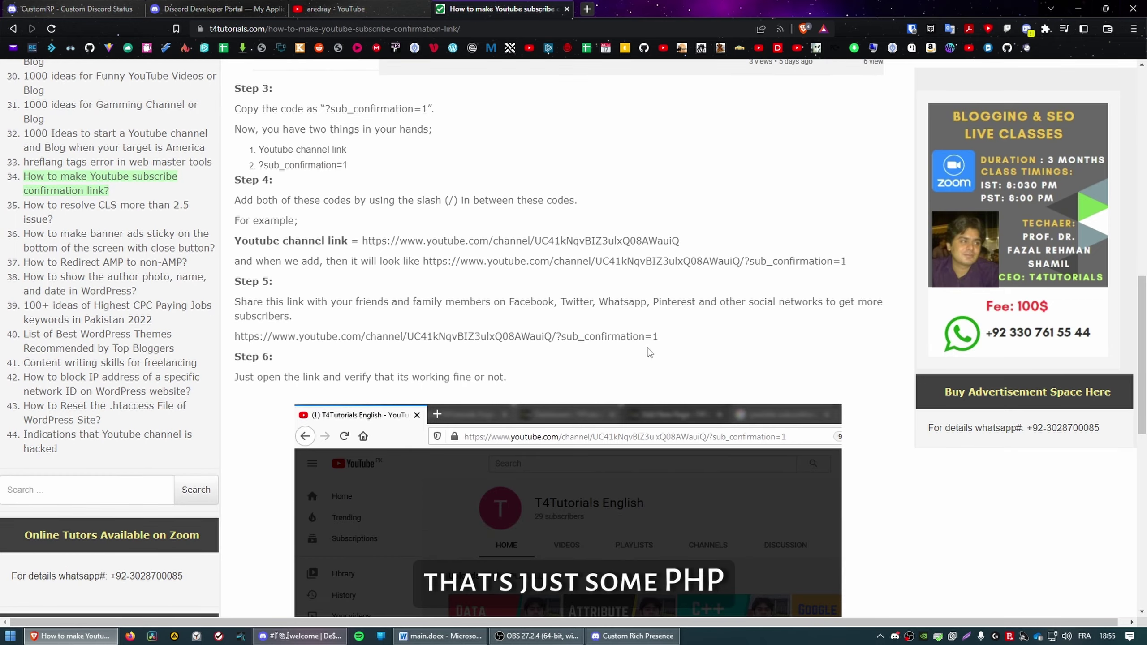
left_click(585, 9)
left_click(549, 10)
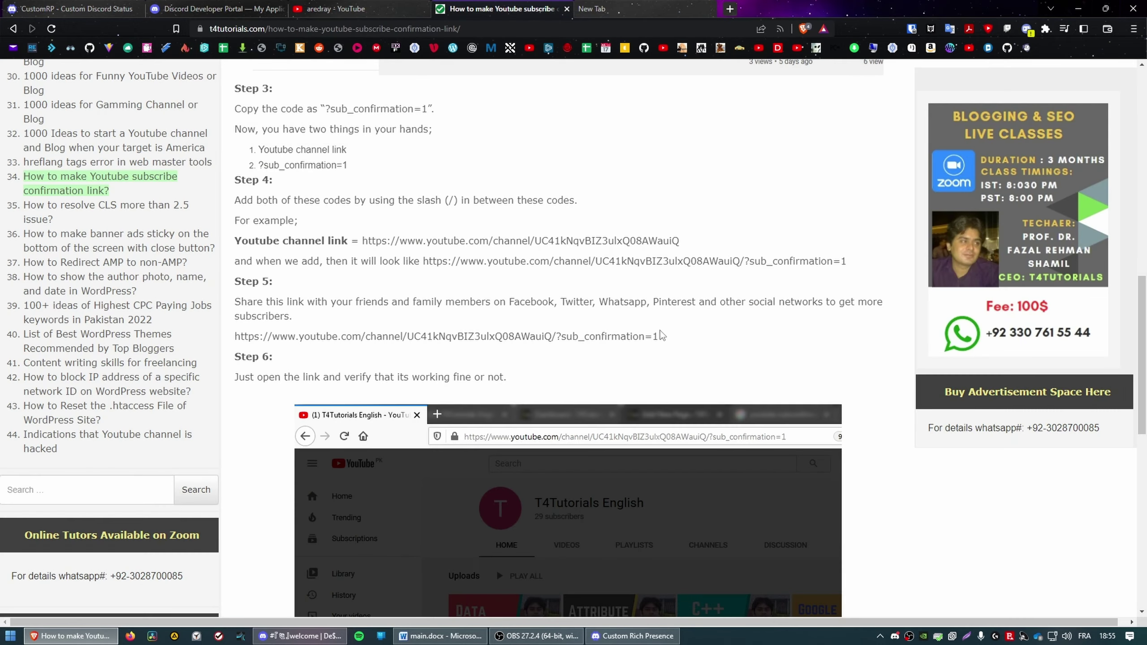
Compose the subscribe link in the new browser tab from the own channel URL plus /?sub_confirmation=1, and copy the whole link.
left_click(591, 8)
type("https://www.youtube.com/channel/UCjBAN5YKkH7jtfw2ZvVSkVQ/?sub_confirmation=1")
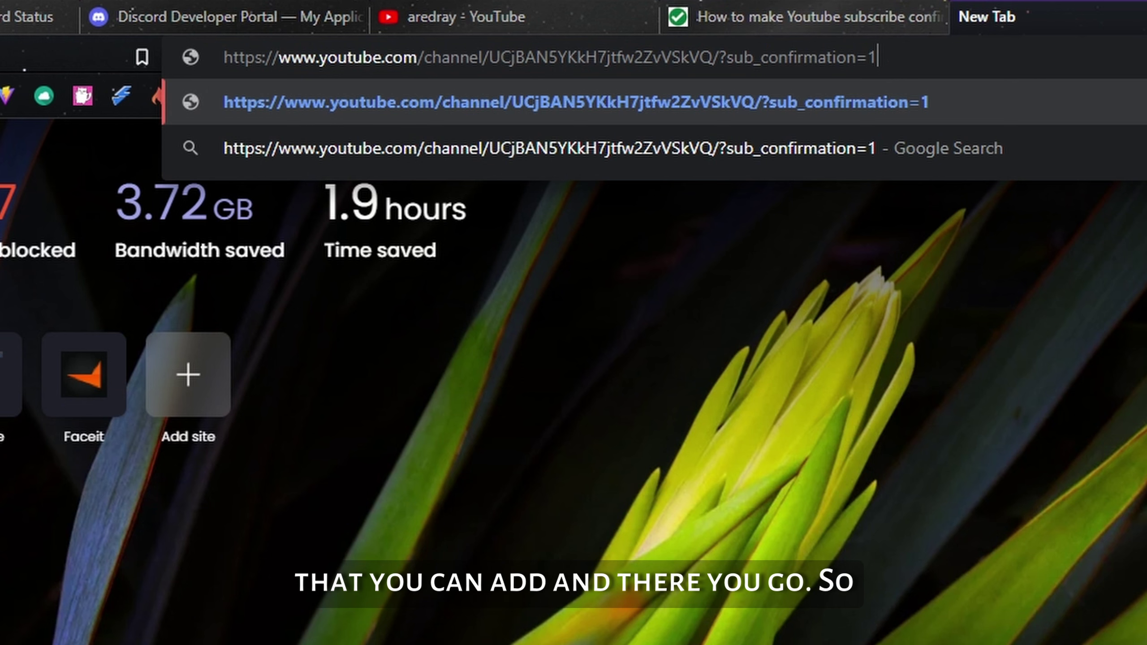
left_click_drag(726, 60, 224, 59)
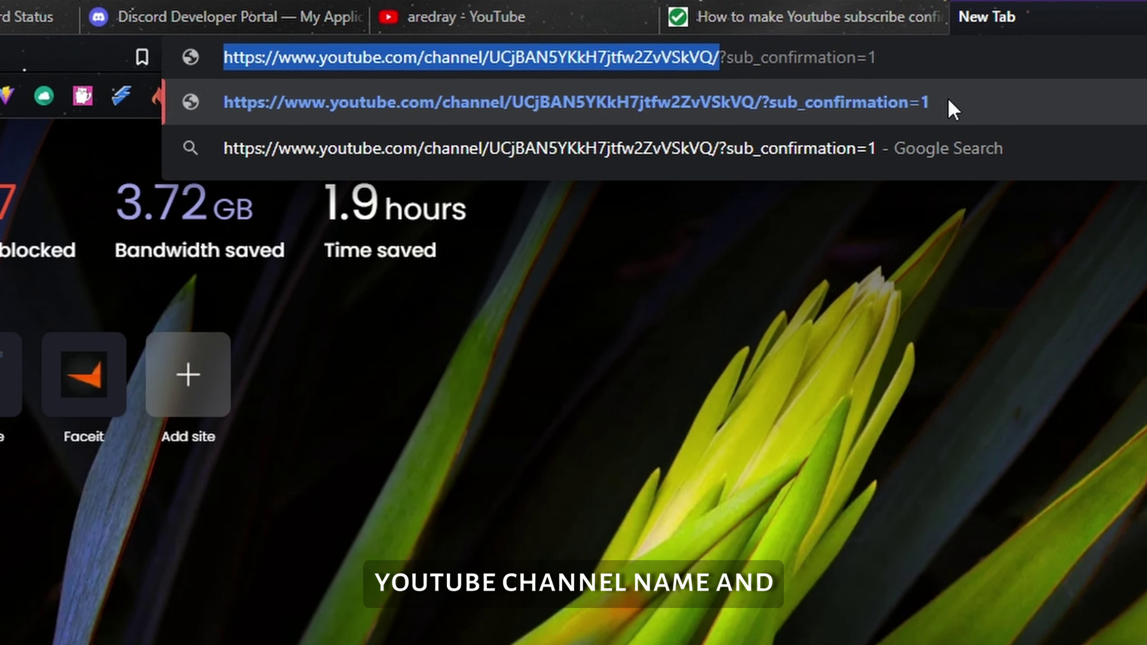
left_click_drag(941, 58, 720, 74)
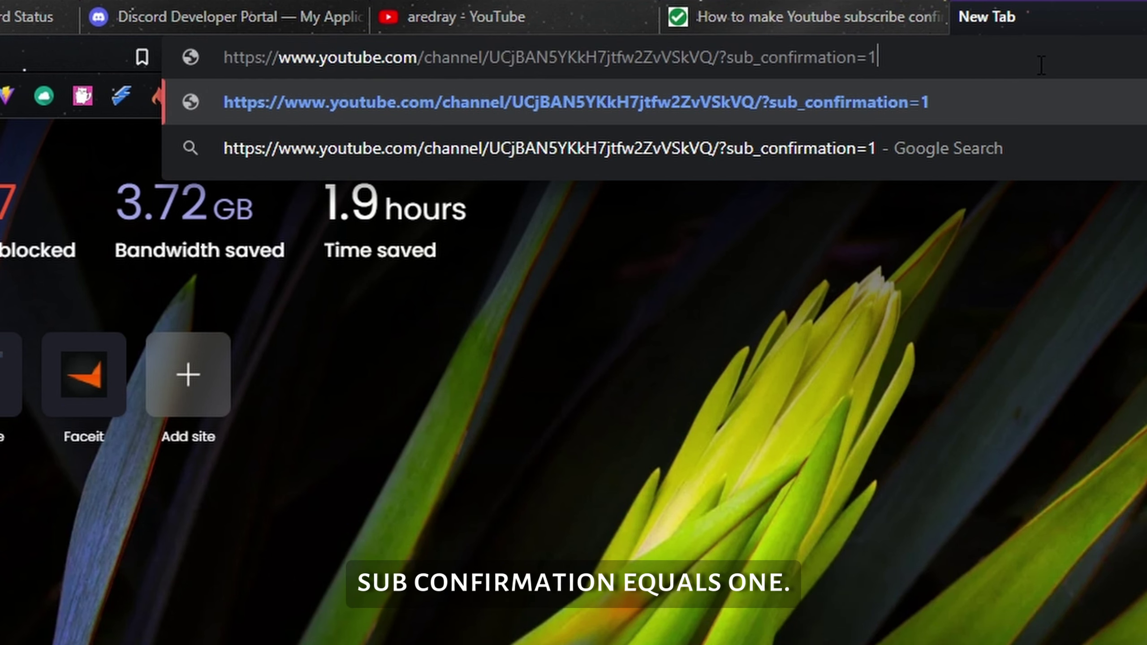
key("ctrl+a")
Enter the subscribe link ending in /?sub_confirmation=1 as the URL of Button 1 in Custom Rich Presence and update the presence.
left_click(641, 635)
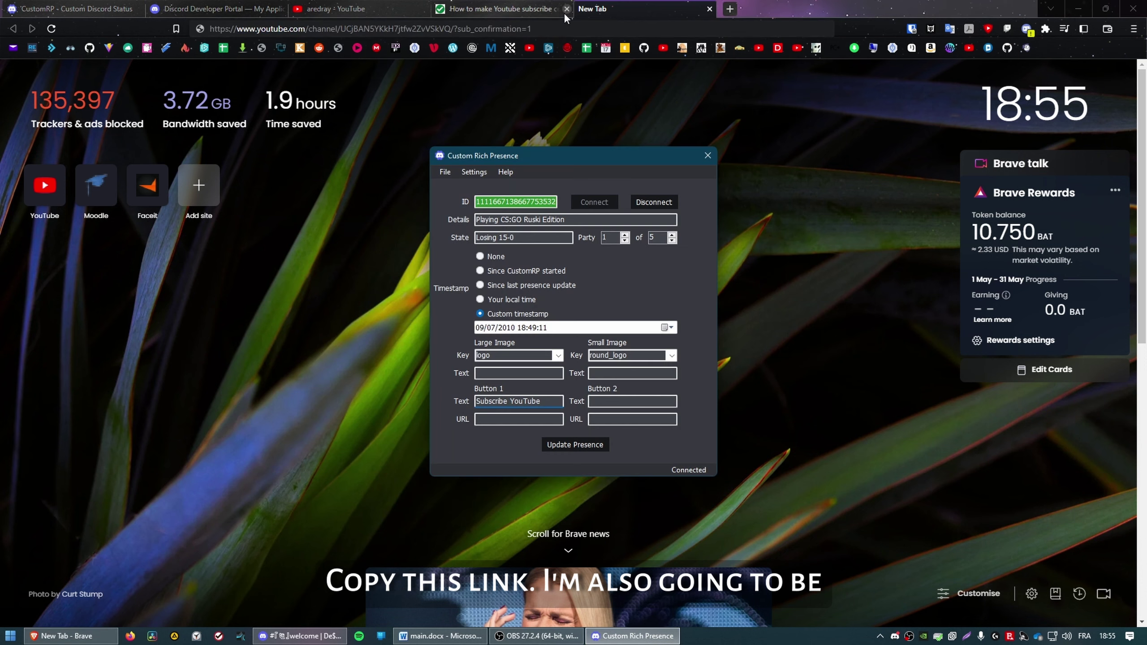
left_click_drag(532, 28, 454, 30)
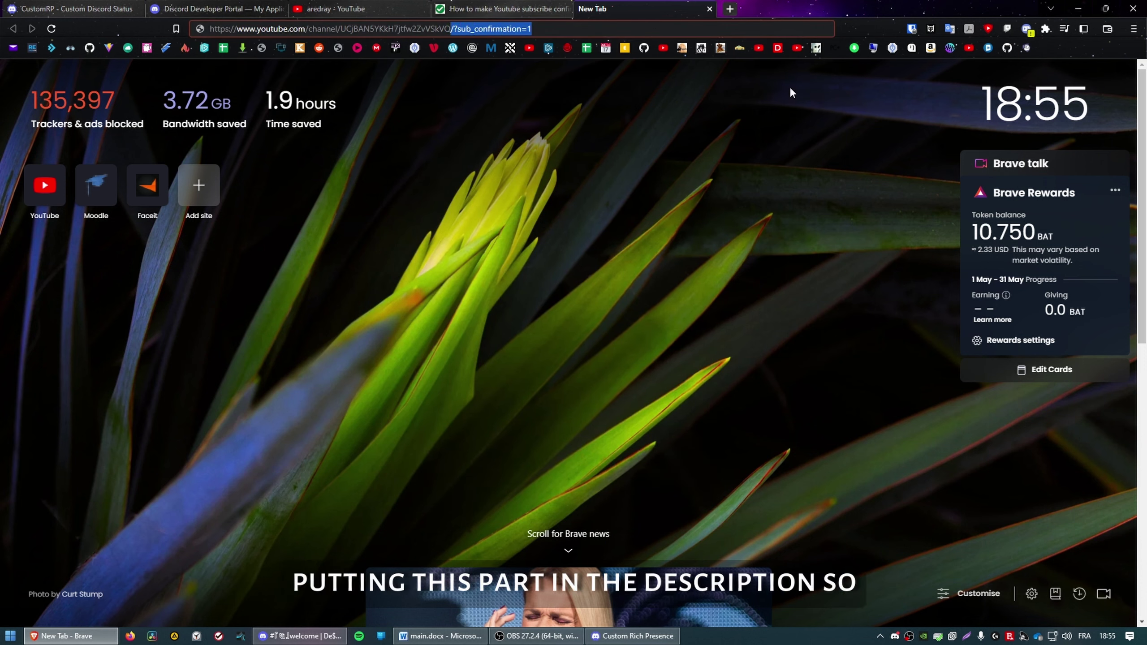
key("alt+Tab")
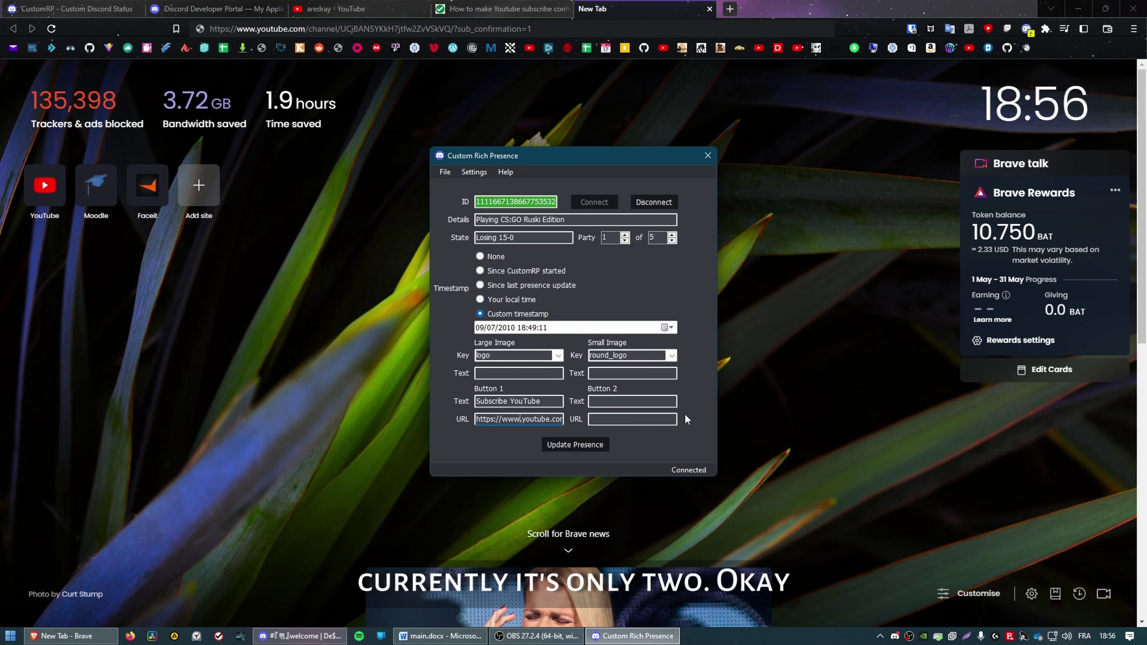
left_click(576, 443)
Test the Subscribe YouTube button from the own profile in Discord, following its link and trying to confirm the channel subscription on YouTube.
left_click(300, 636)
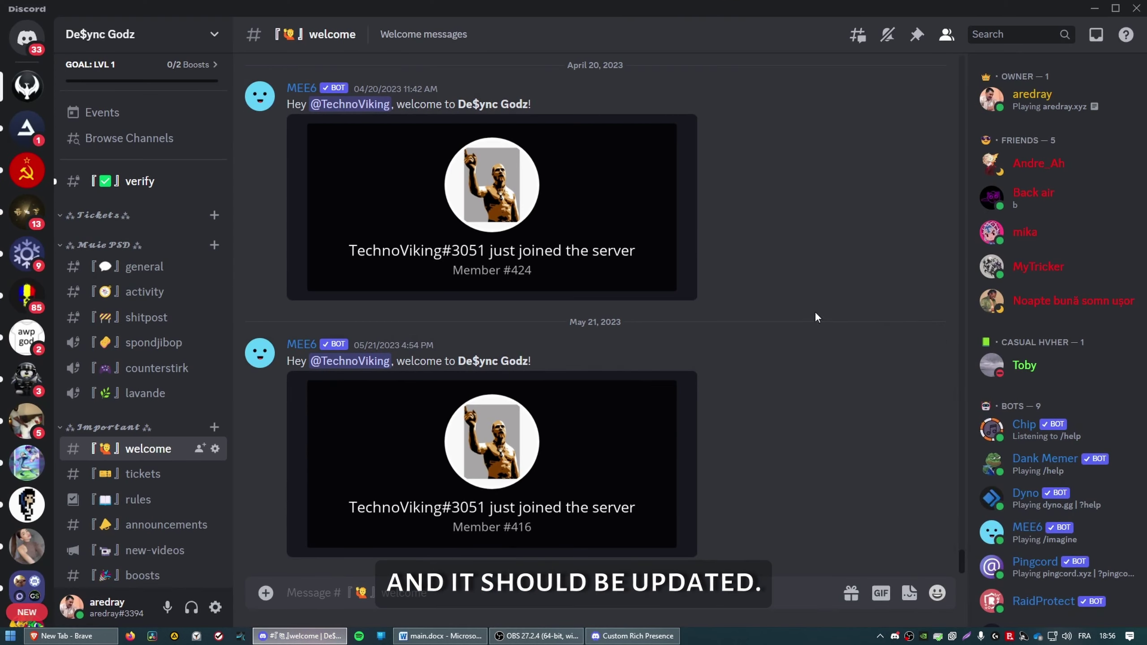
left_click(1034, 95)
left_click(821, 361)
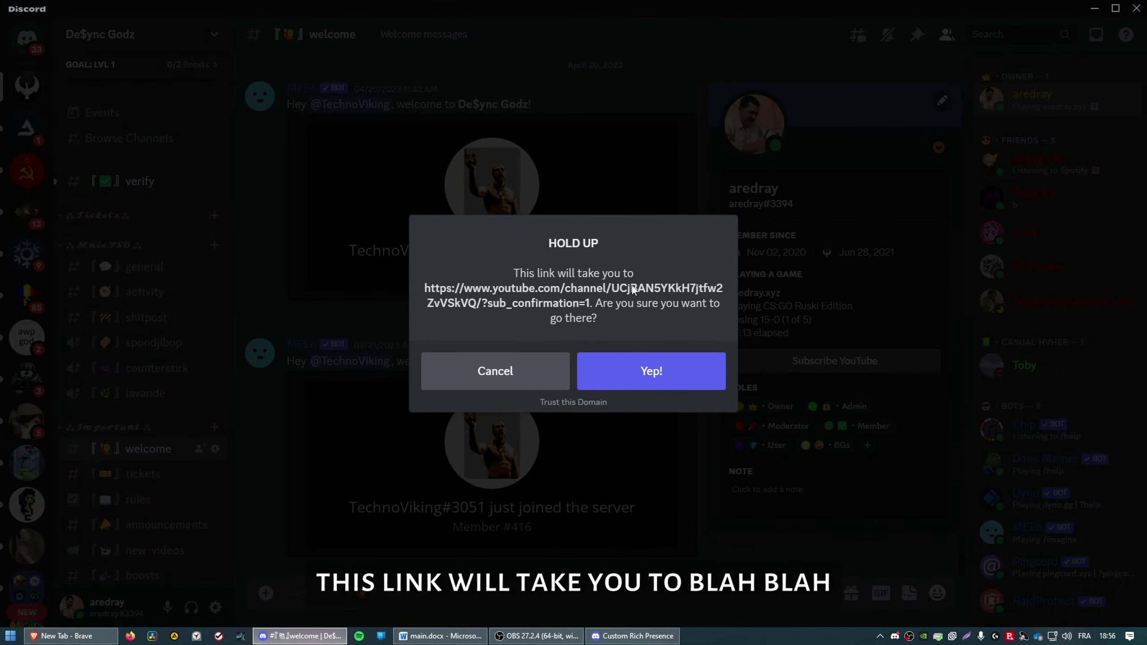
left_click(650, 370)
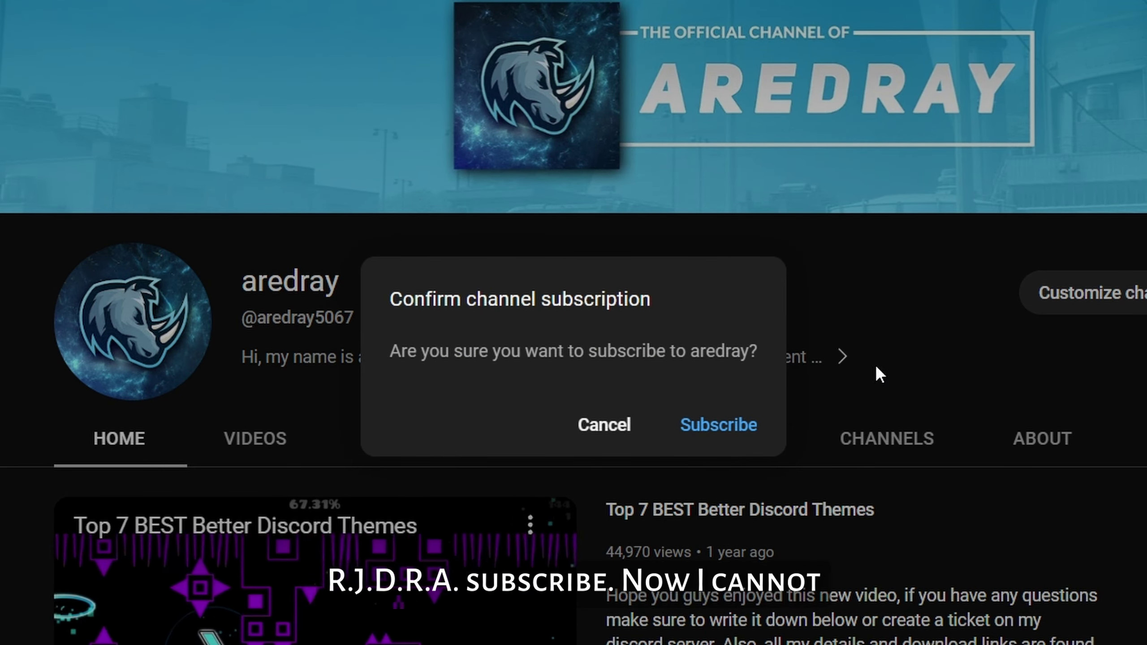
left_click(721, 438)
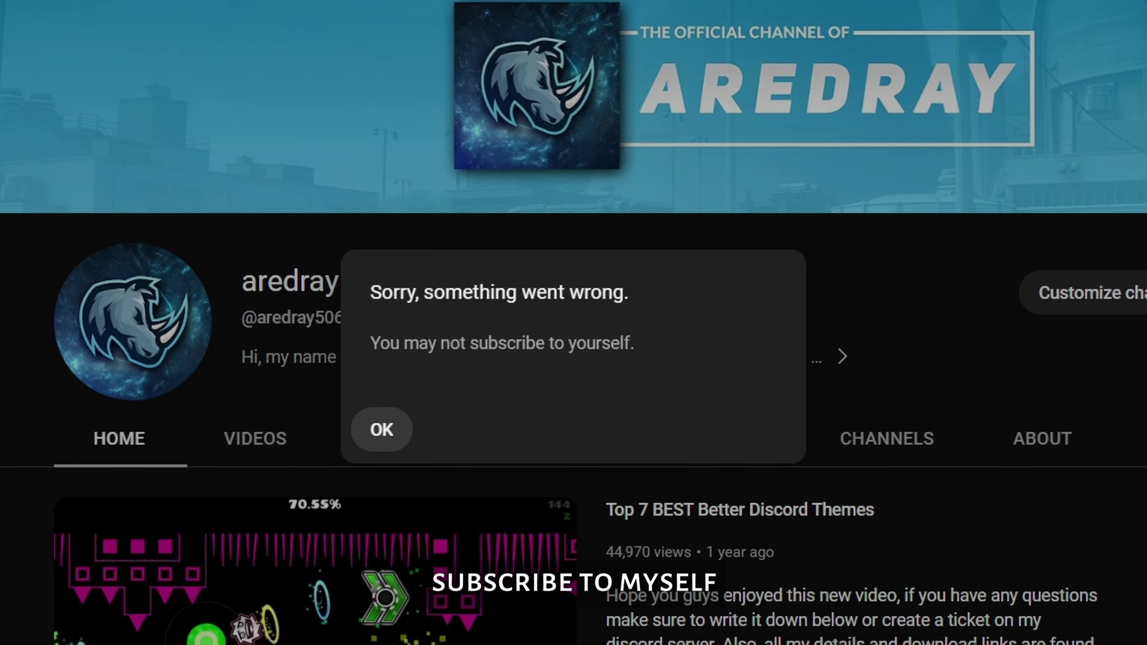
left_click(382, 430)
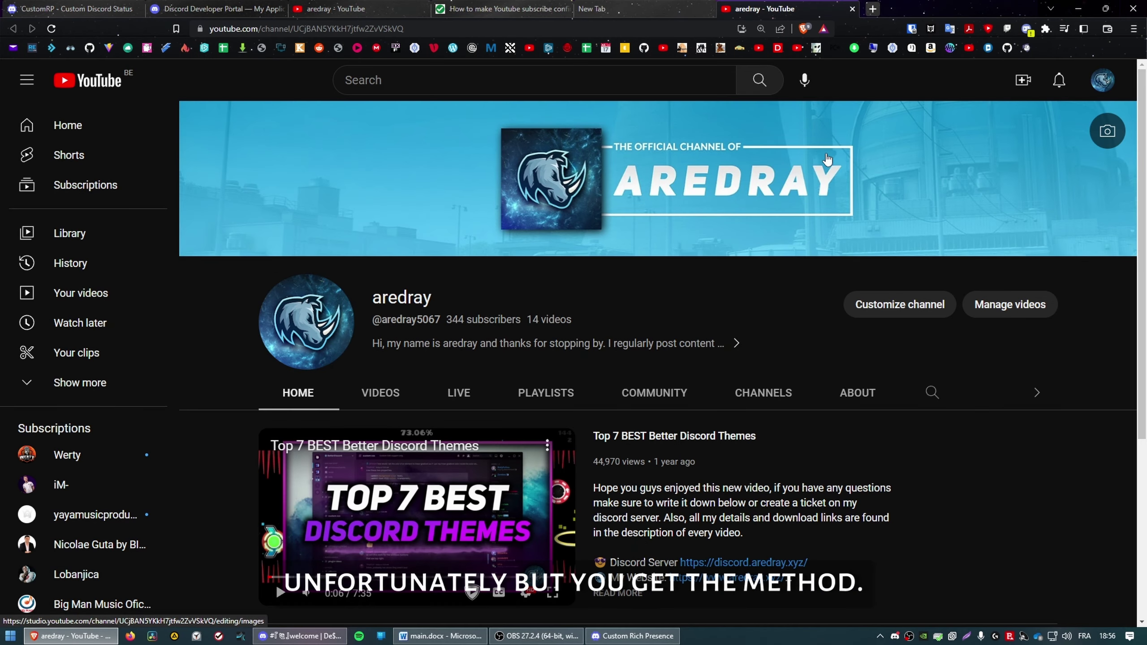